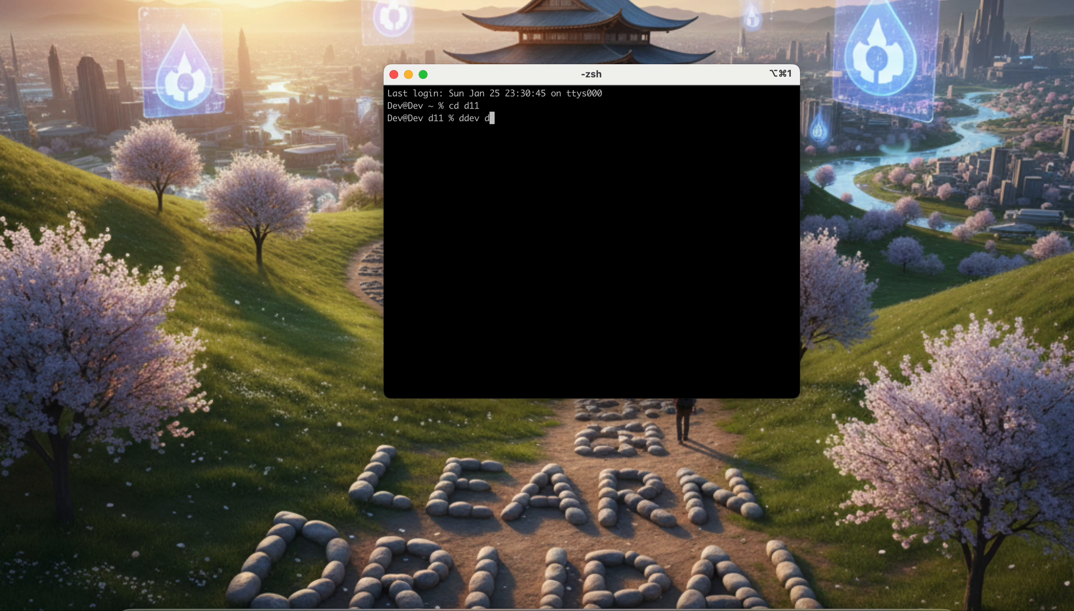
Step: Generate a one-time admin login link with ddev drush uli and copy the resulting URL
{"action": "type", "text": "uli"}
{"action": "key", "text": "Return"}
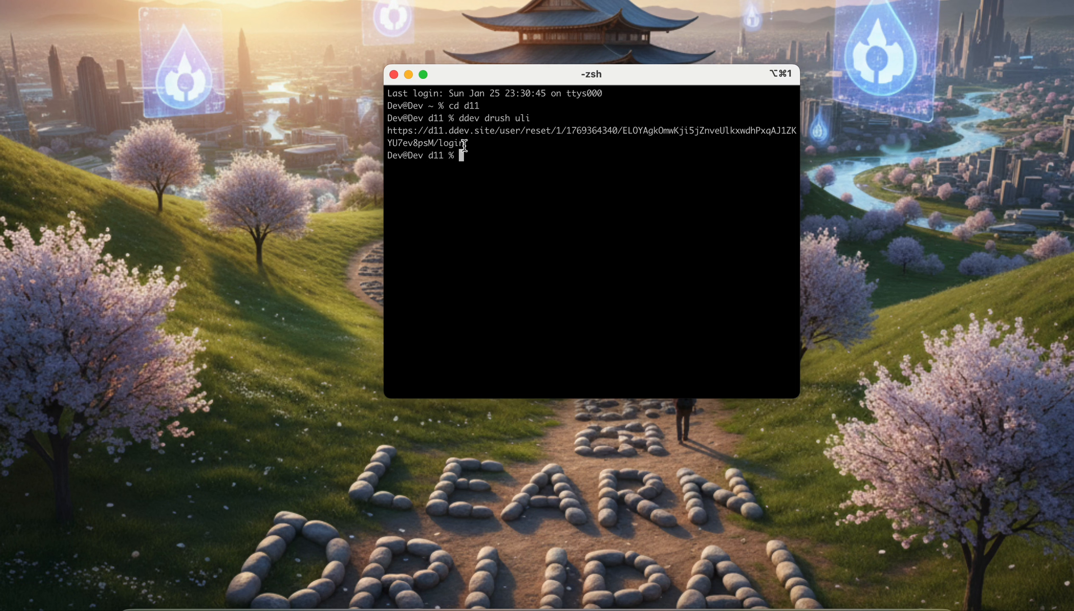
{"action": "left_click_drag", "start_coordinate": [464, 145], "coordinate": [390, 128]}
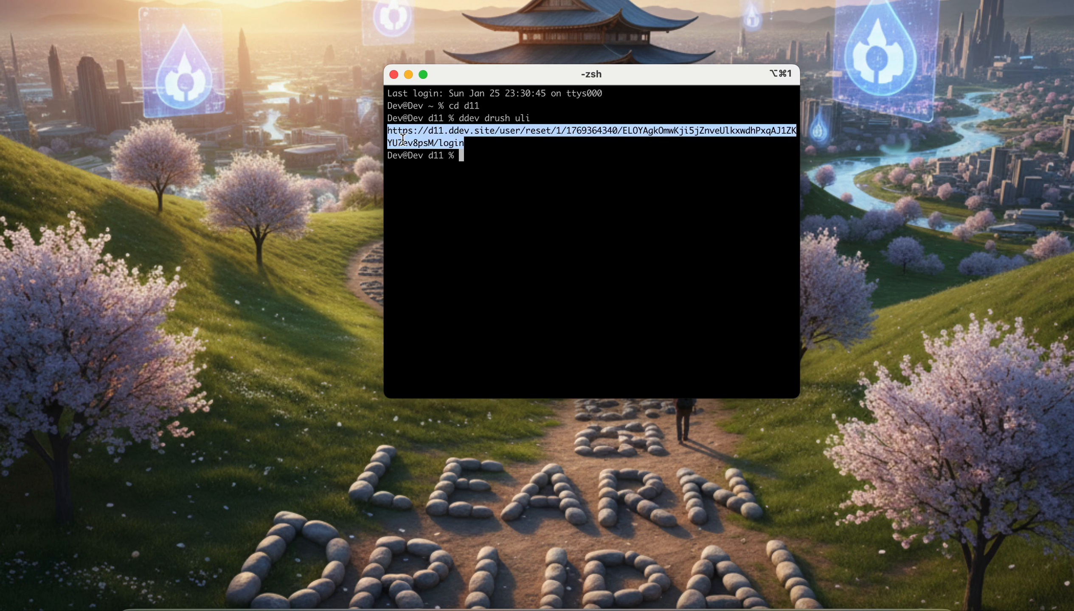
{"action": "right_click", "coordinate": [404, 143]}
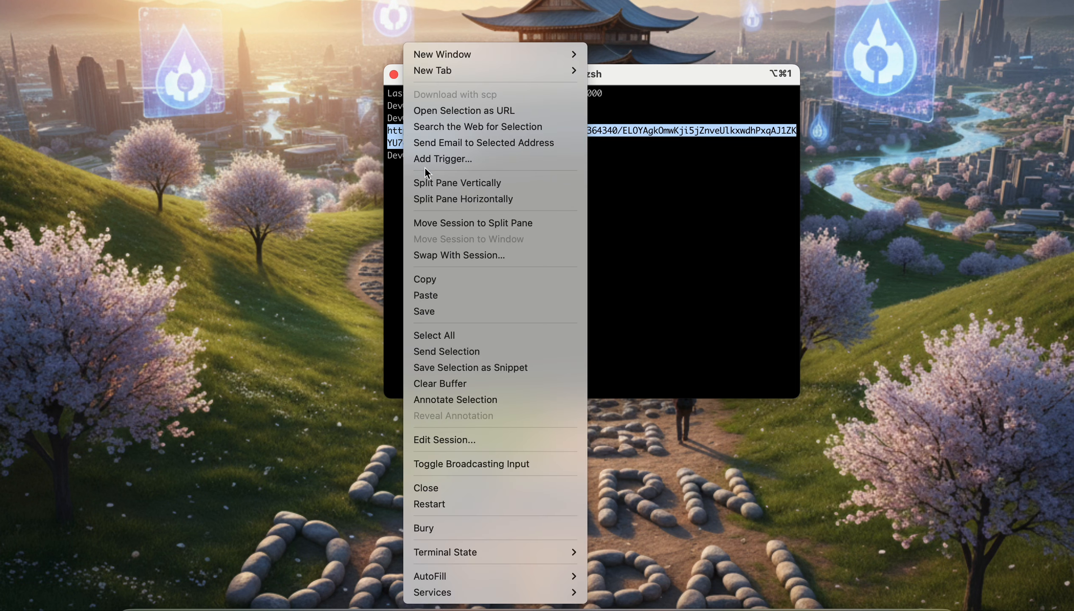
{"action": "left_click", "coordinate": [424, 280]}
Step: Switch to Google Chrome, log in by opening the copied one-time login link, and go to the site's home page
{"action": "left_click", "coordinate": [538, 606]}
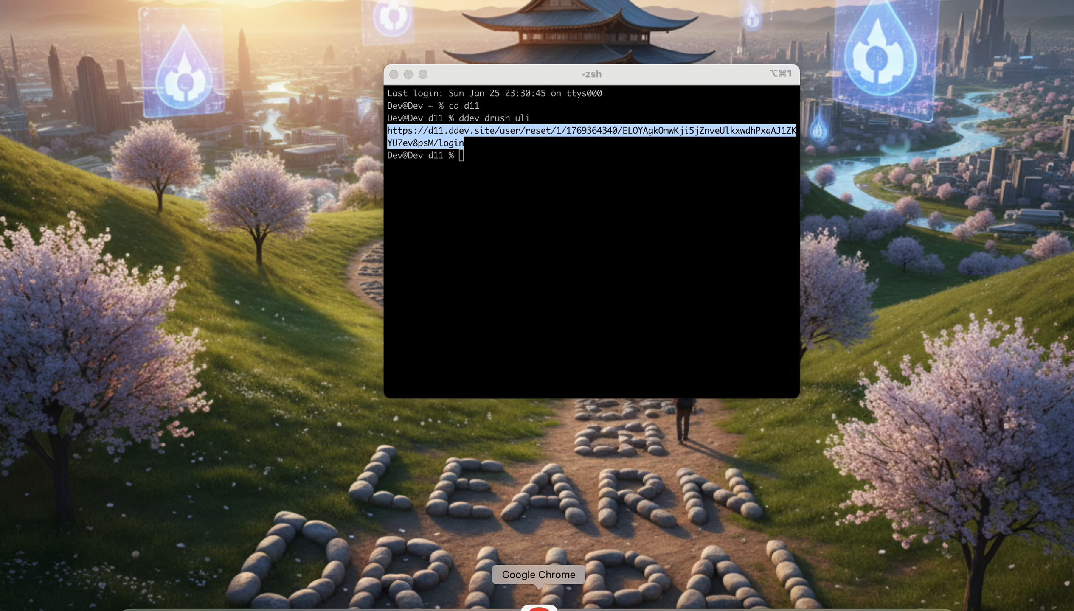
{"action": "key", "text": "super+v"}
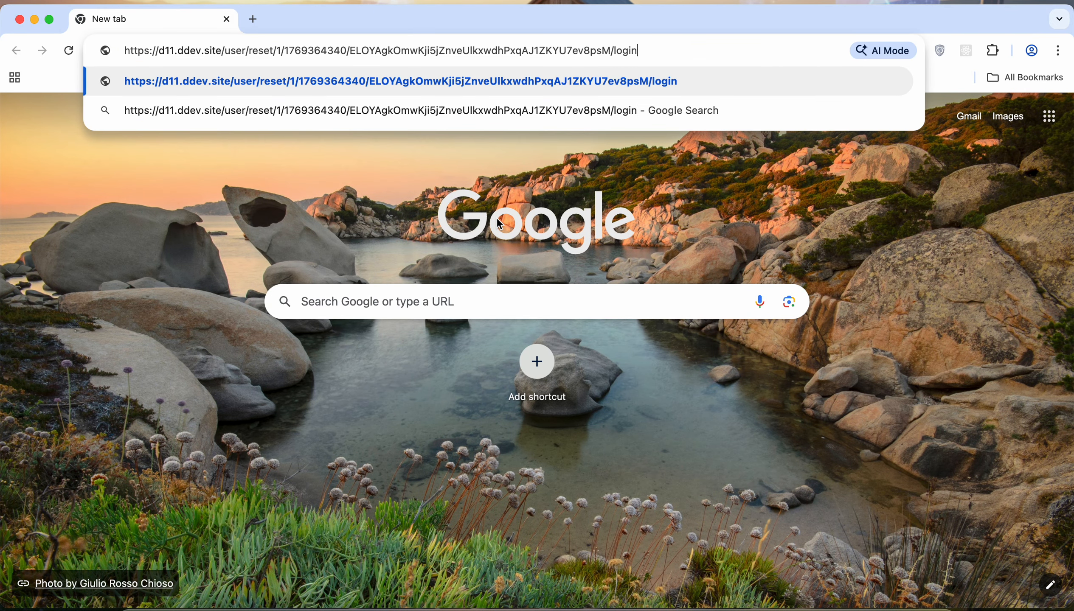
{"action": "key", "text": "Return"}
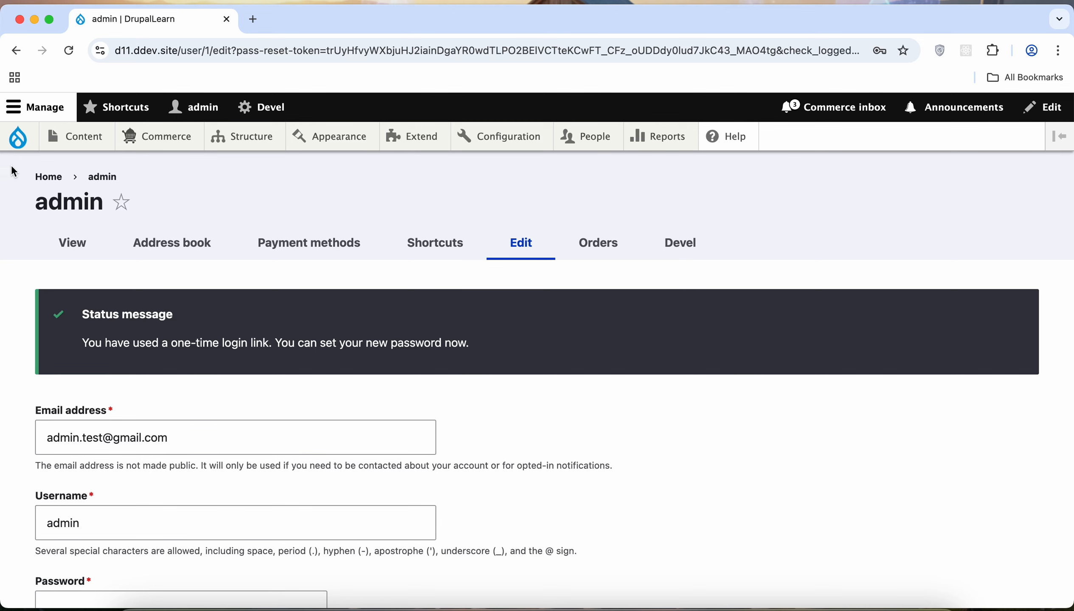
{"action": "left_click", "coordinate": [17, 137]}
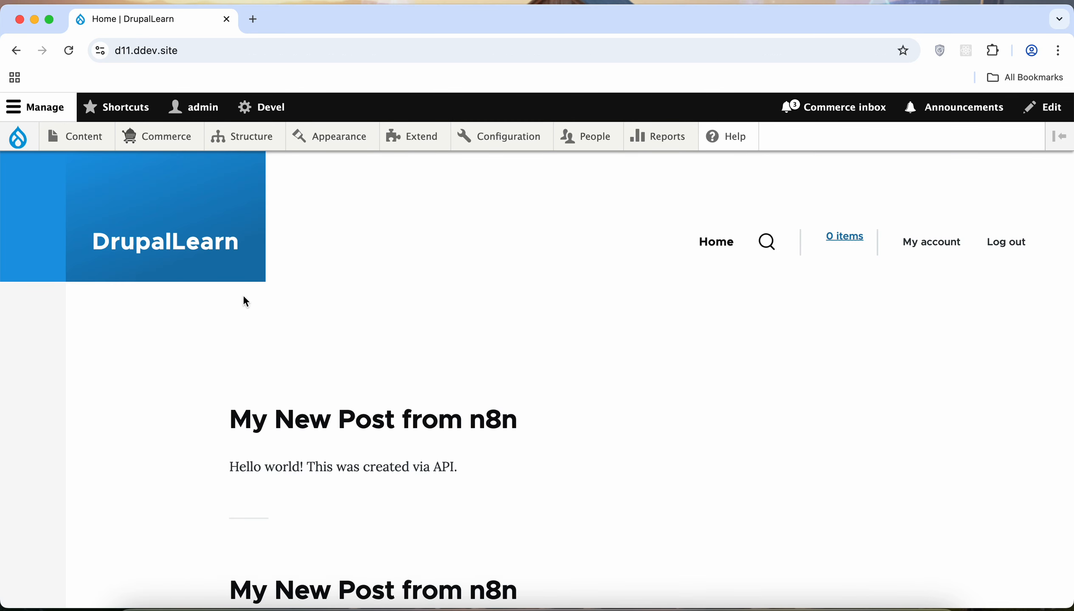
Step: Open the Commerce product list
{"action": "mouse_move", "coordinate": [184, 143]}
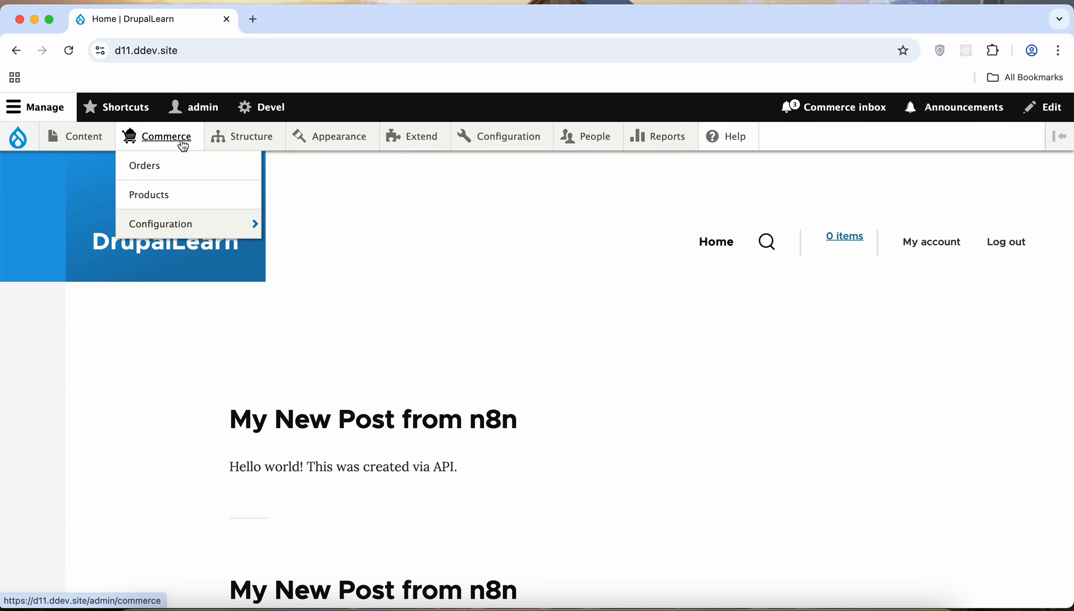
{"action": "mouse_move", "coordinate": [192, 223]}
{"action": "mouse_move", "coordinate": [299, 240]}
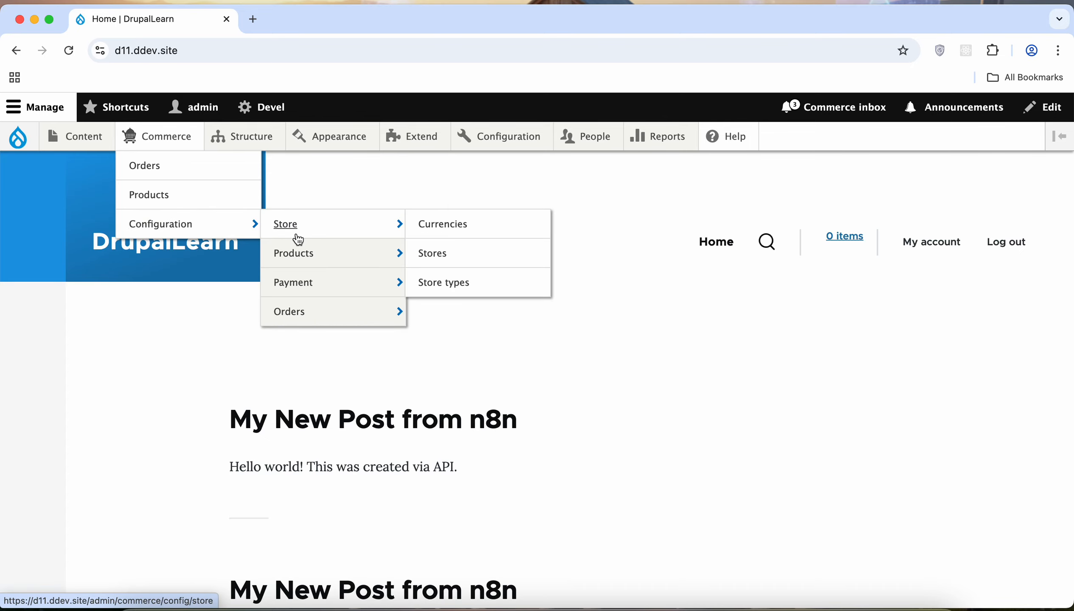
{"action": "left_click", "coordinate": [228, 198]}
{"action": "scroll", "coordinate": [340, 335], "scroll_direction": "down", "scroll_amount": 2}
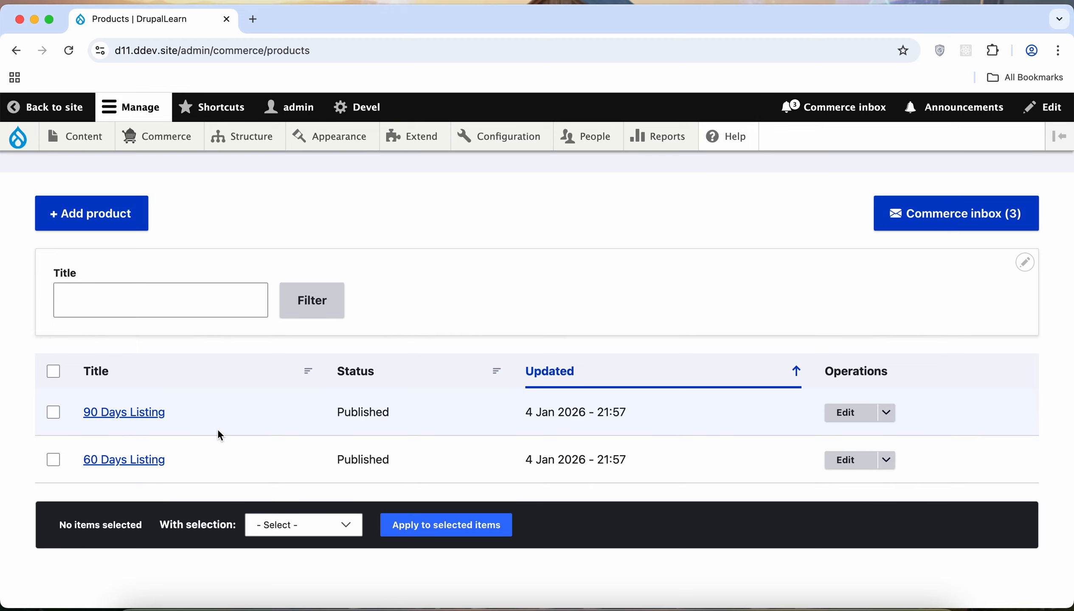
Step: Review the 60 Days Listing product's edit form and open its 60days variation for editing
{"action": "left_click", "coordinate": [846, 460]}
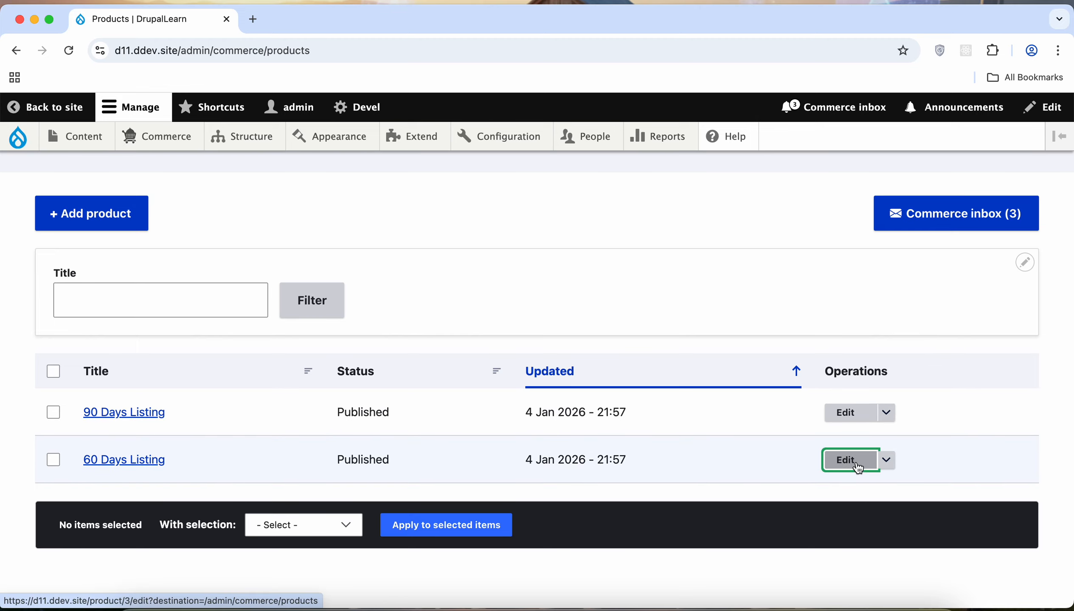
{"action": "scroll", "coordinate": [330, 364], "scroll_direction": "down", "scroll_amount": 7}
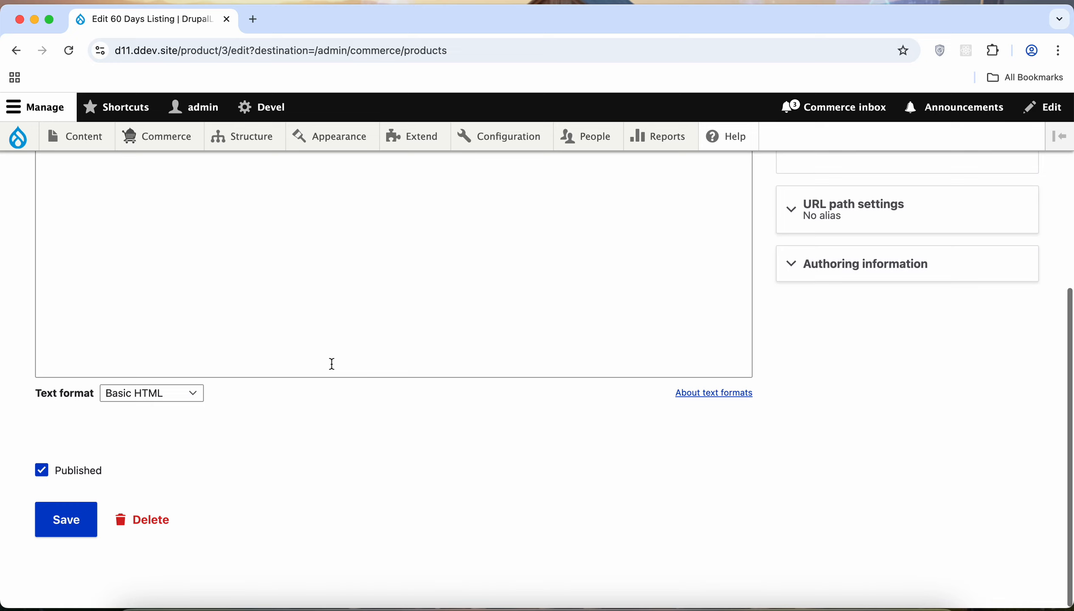
{"action": "scroll", "coordinate": [331, 365], "scroll_direction": "up", "scroll_amount": 7}
{"action": "left_click", "coordinate": [232, 247]}
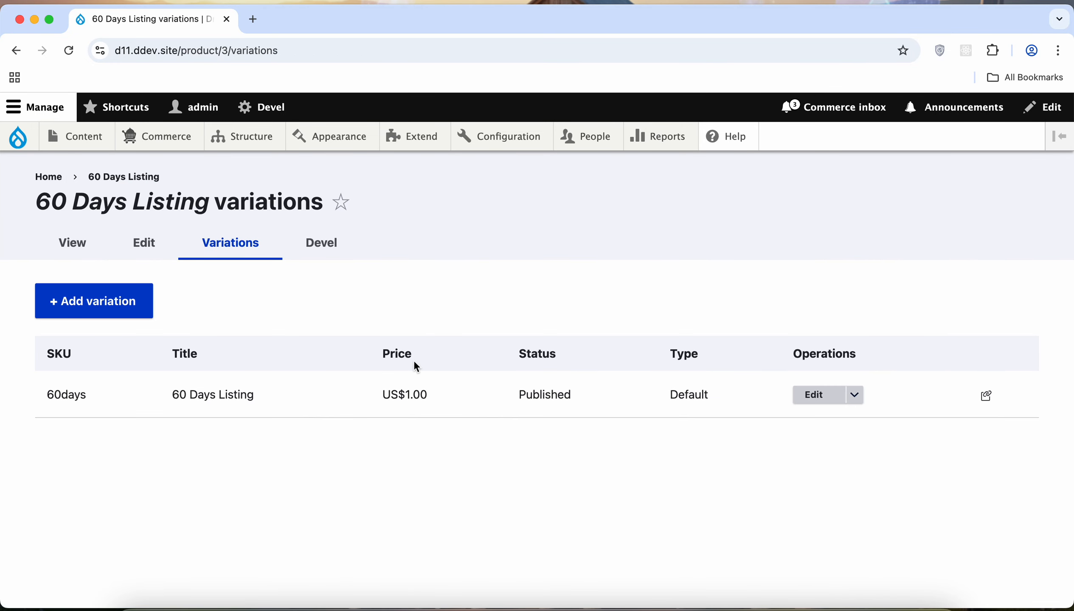
{"action": "left_click", "coordinate": [817, 395]}
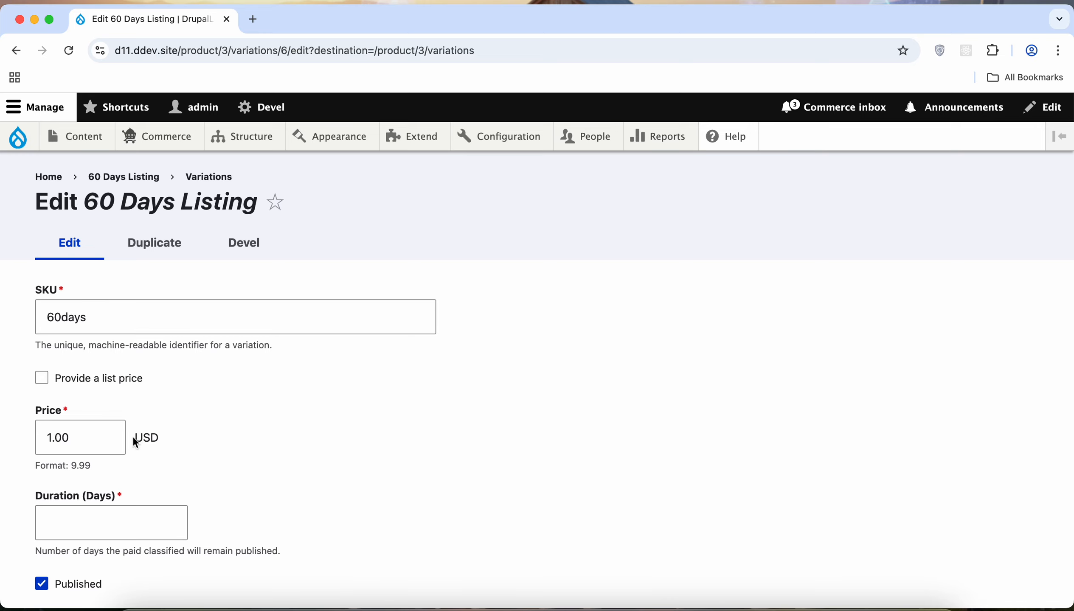
Step: Return to the product list and view the variations of the 90 Days Listing product
{"action": "left_click", "coordinate": [16, 56]}
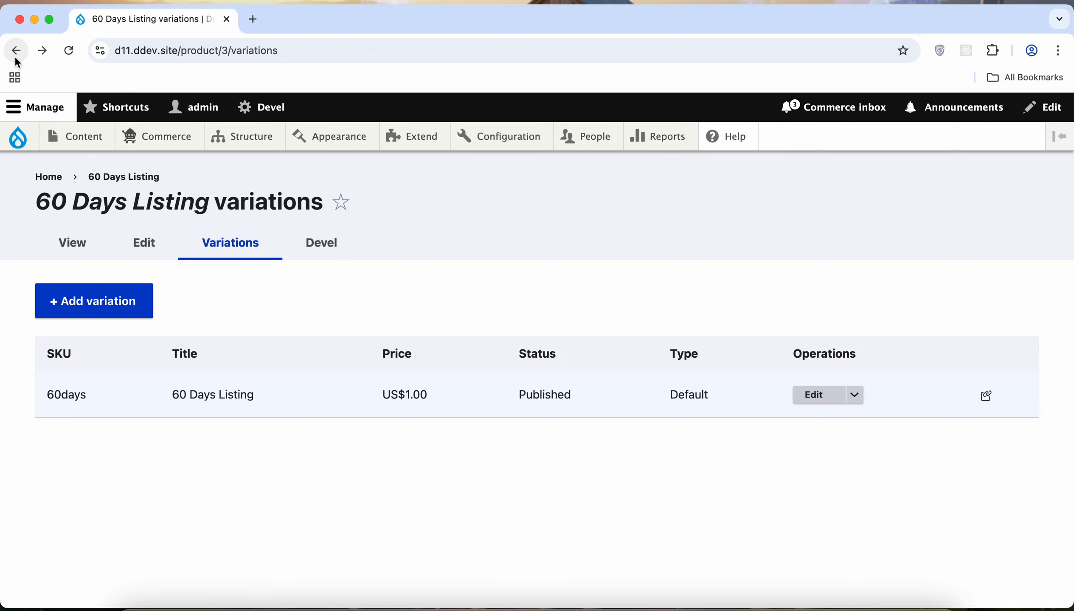
{"action": "left_click", "coordinate": [16, 51]}
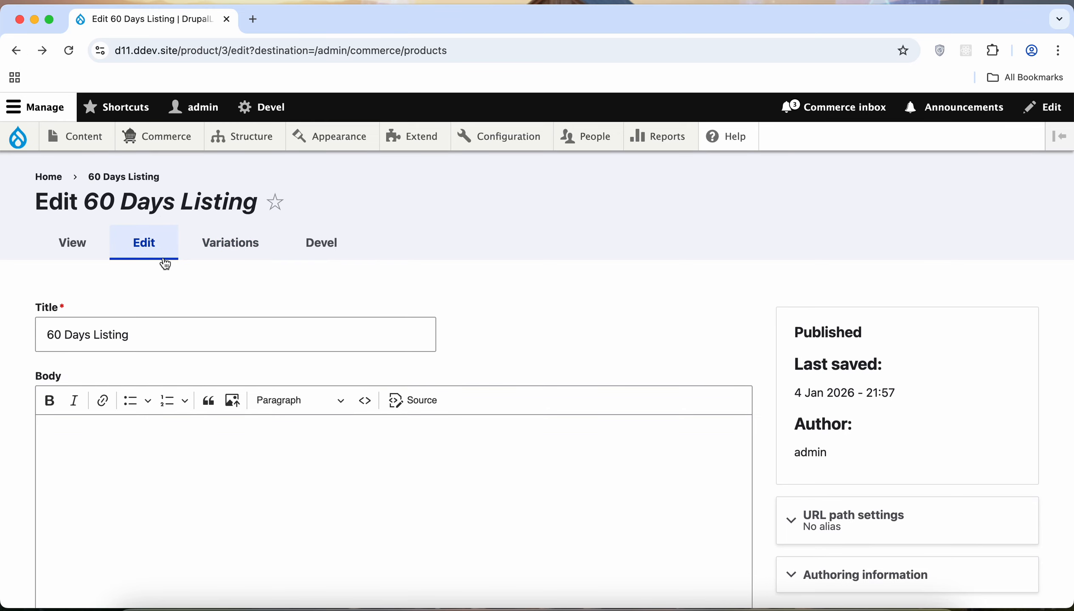
{"action": "left_click", "coordinate": [16, 50]}
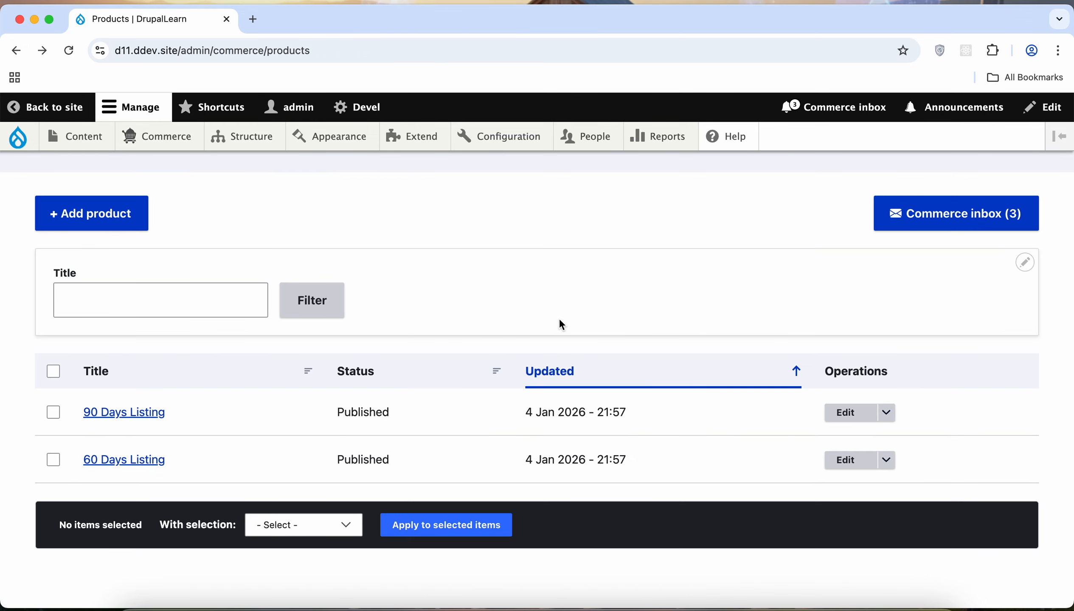
{"action": "left_click", "coordinate": [856, 413]}
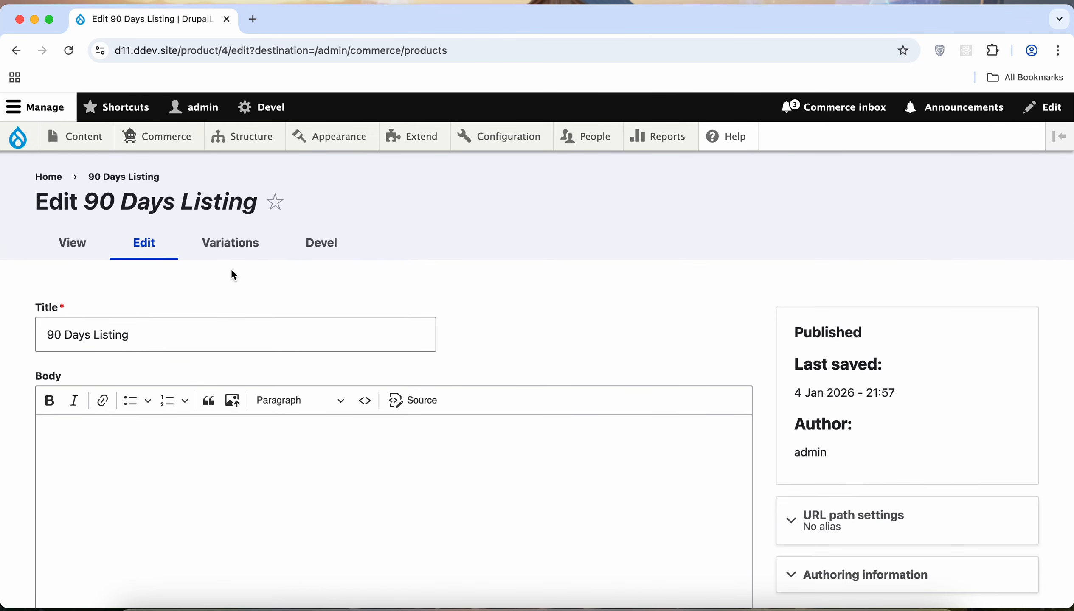
{"action": "left_click", "coordinate": [232, 256]}
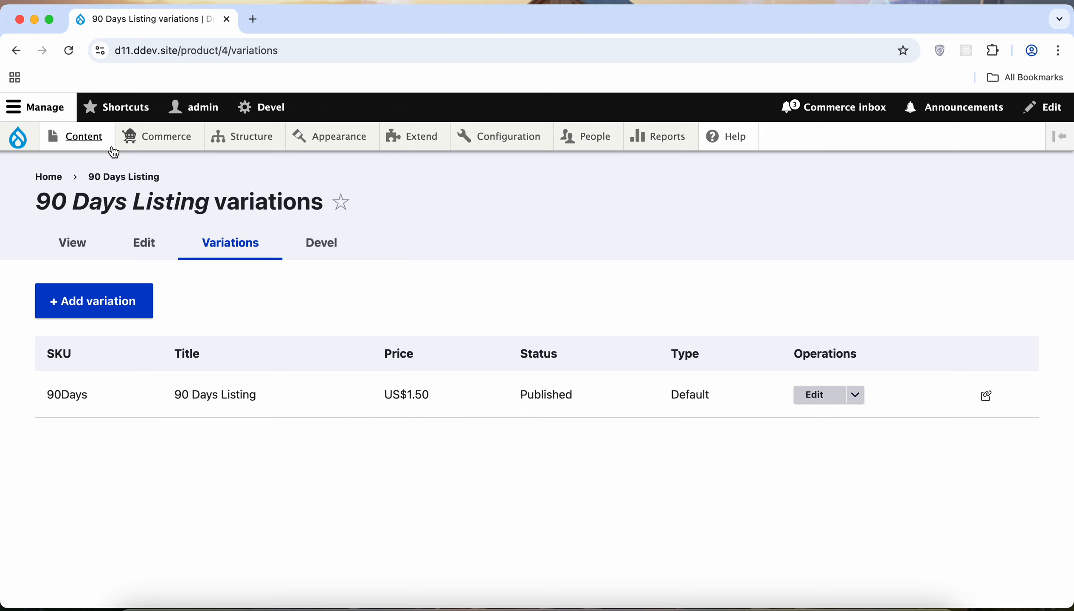
Step: Filter the site's module list by "commerce node"
{"action": "mouse_move", "coordinate": [423, 148]}
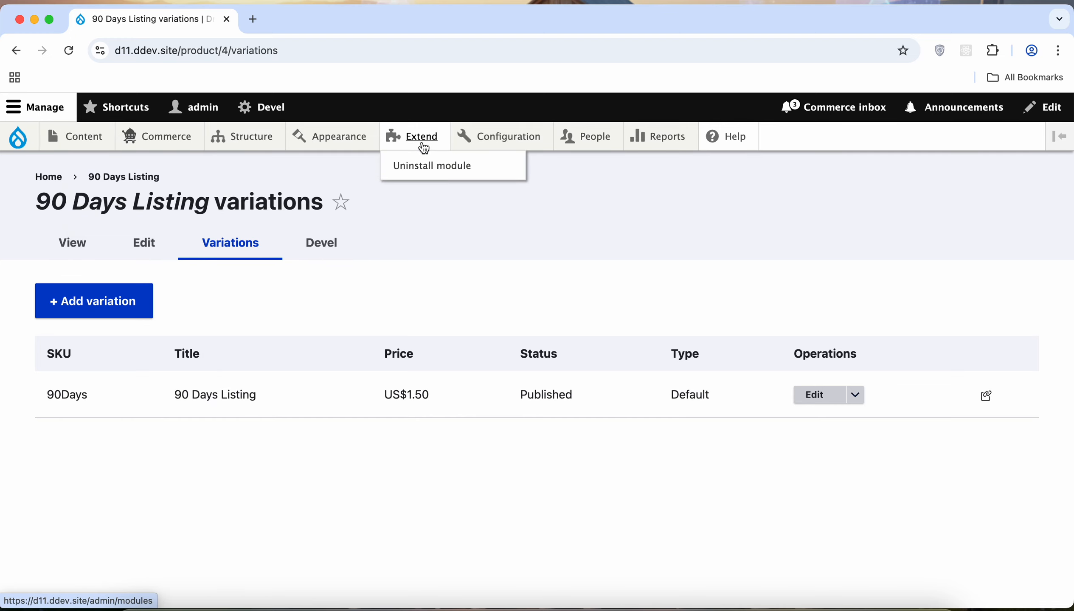
{"action": "left_click", "coordinate": [422, 137]}
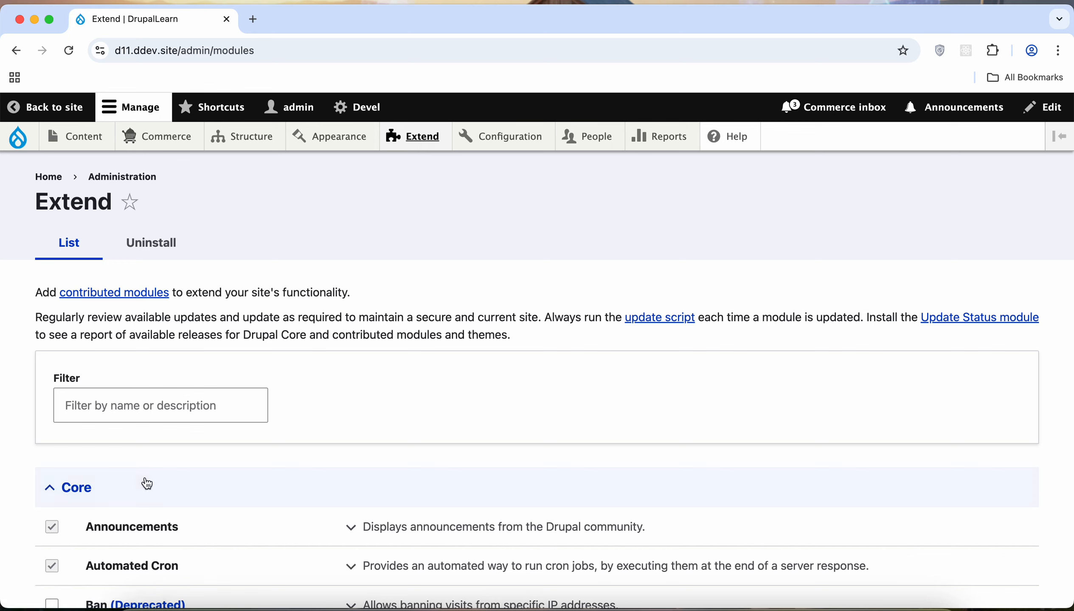
{"action": "left_click", "coordinate": [180, 406]}
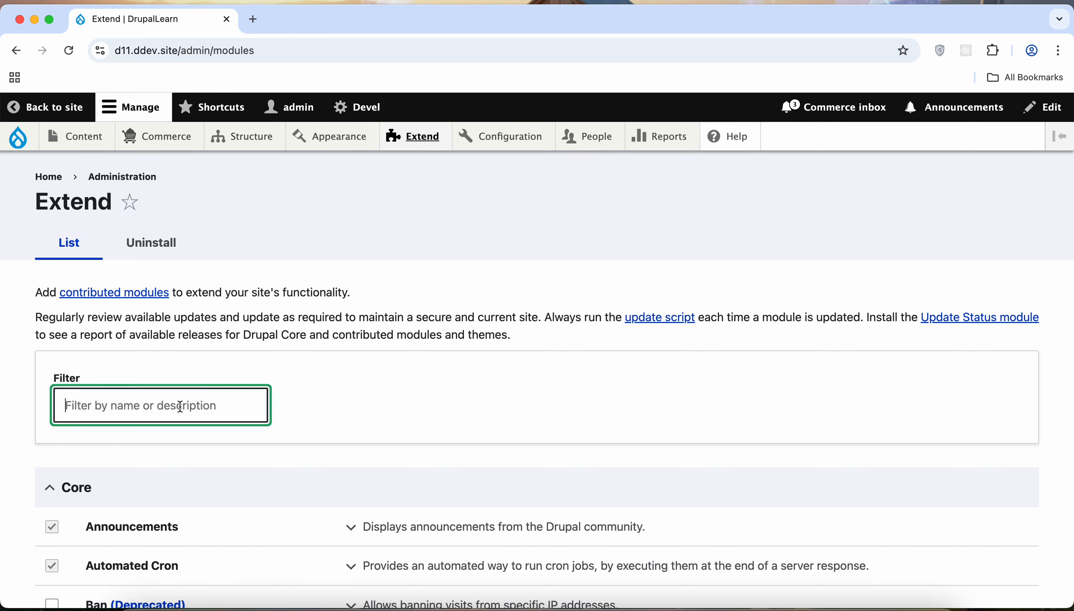
{"action": "type", "text": "comm"}
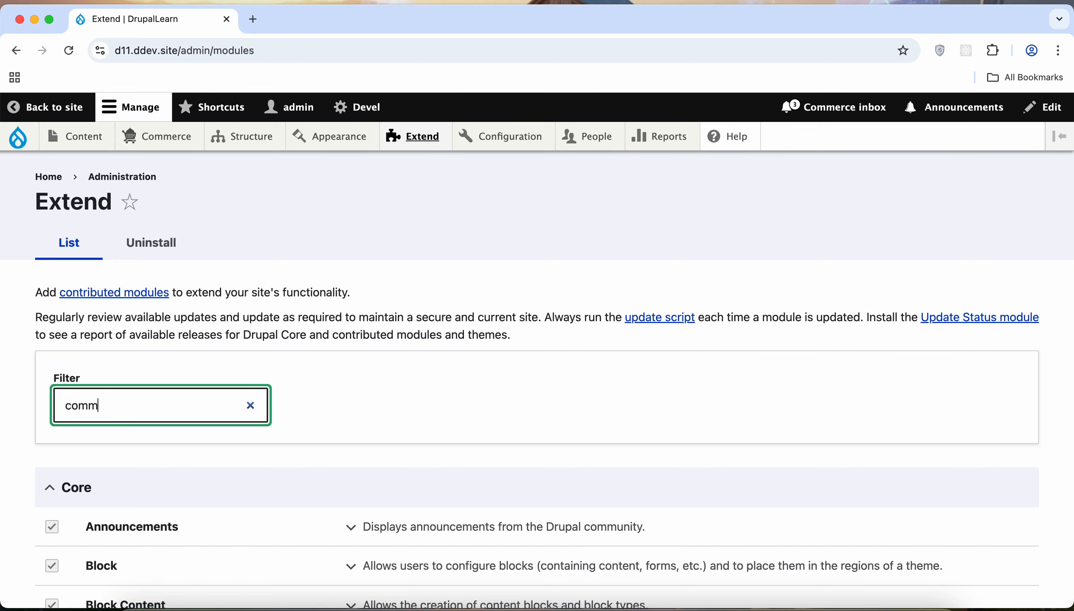
{"action": "type", "text": "erce node"}
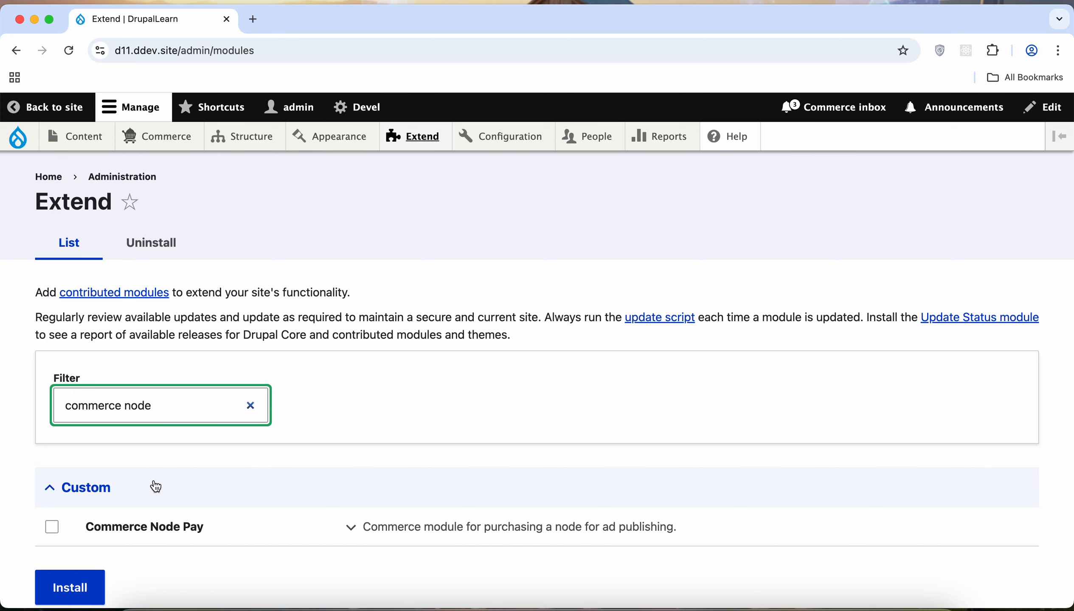
Step: Expand the details of the Commerce Node Pay module and install it
{"action": "scroll", "coordinate": [152, 487], "scroll_direction": "down", "scroll_amount": 3}
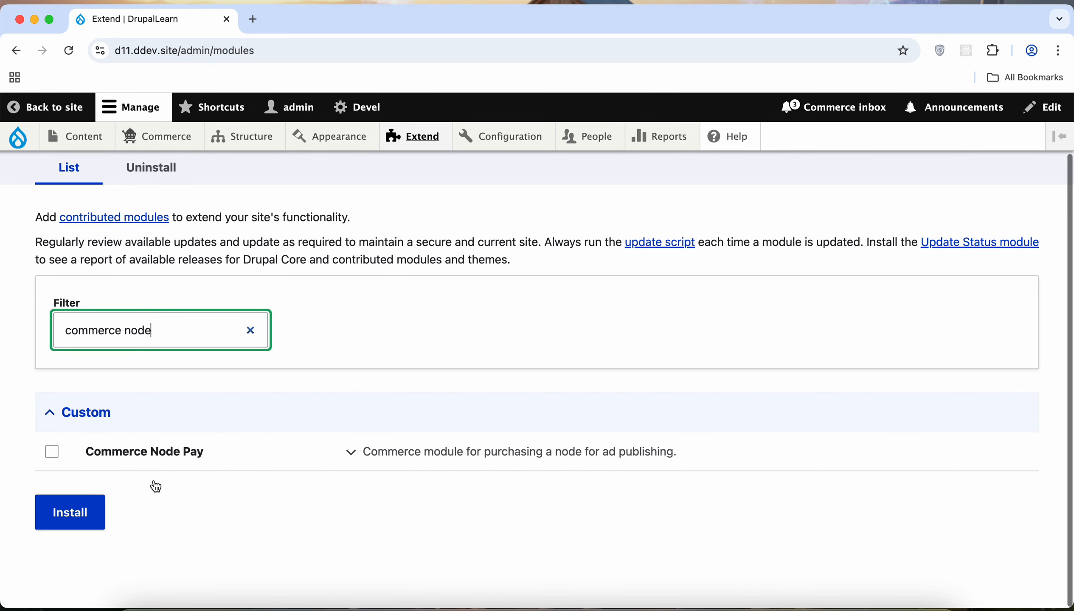
{"action": "left_click", "coordinate": [541, 461]}
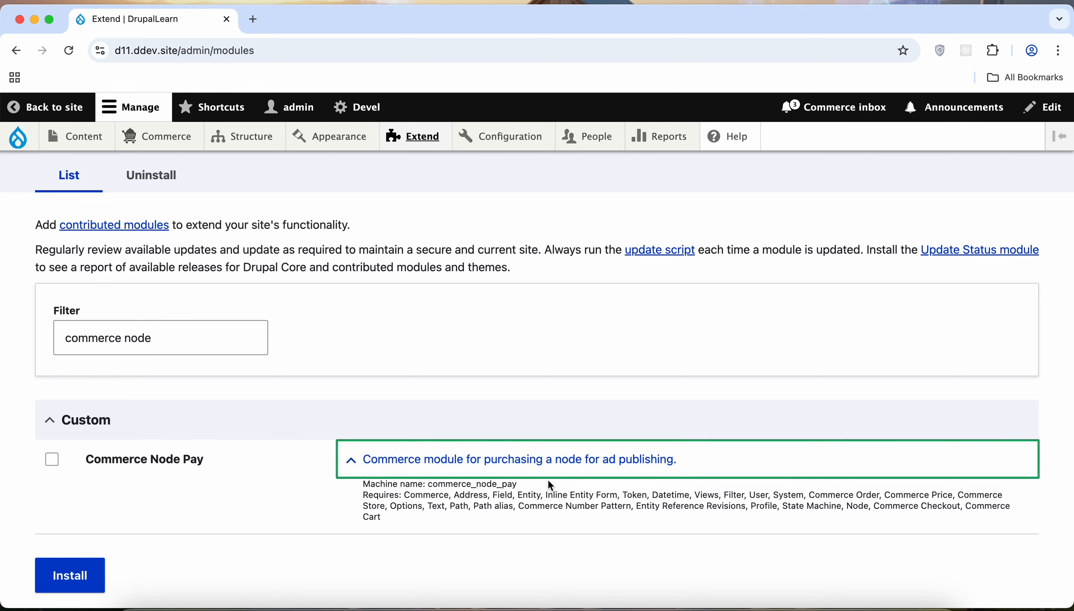
{"action": "left_click", "coordinate": [52, 460]}
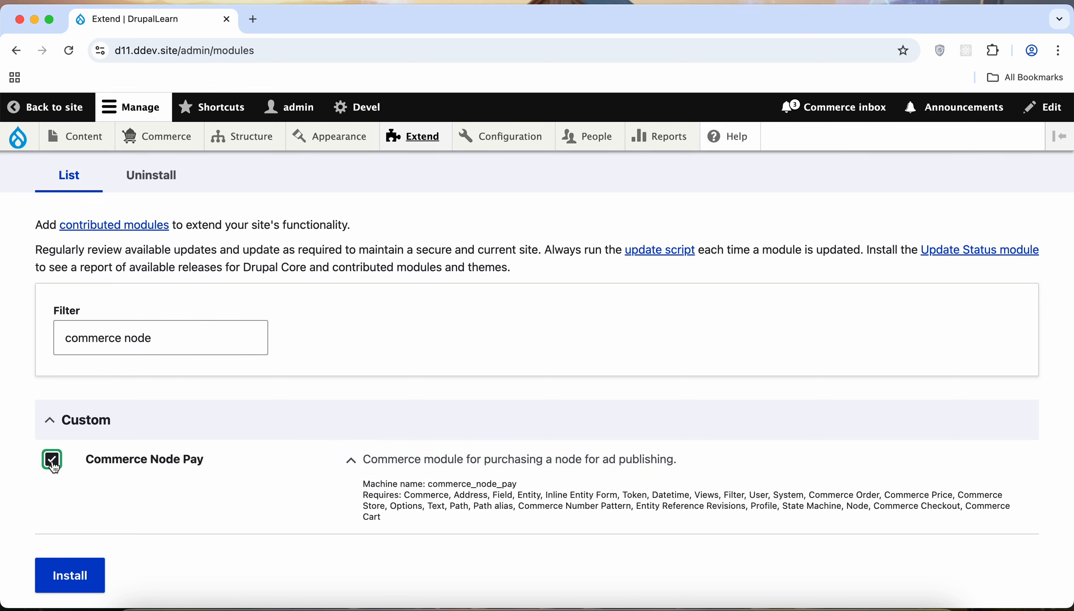
{"action": "left_click", "coordinate": [88, 575]}
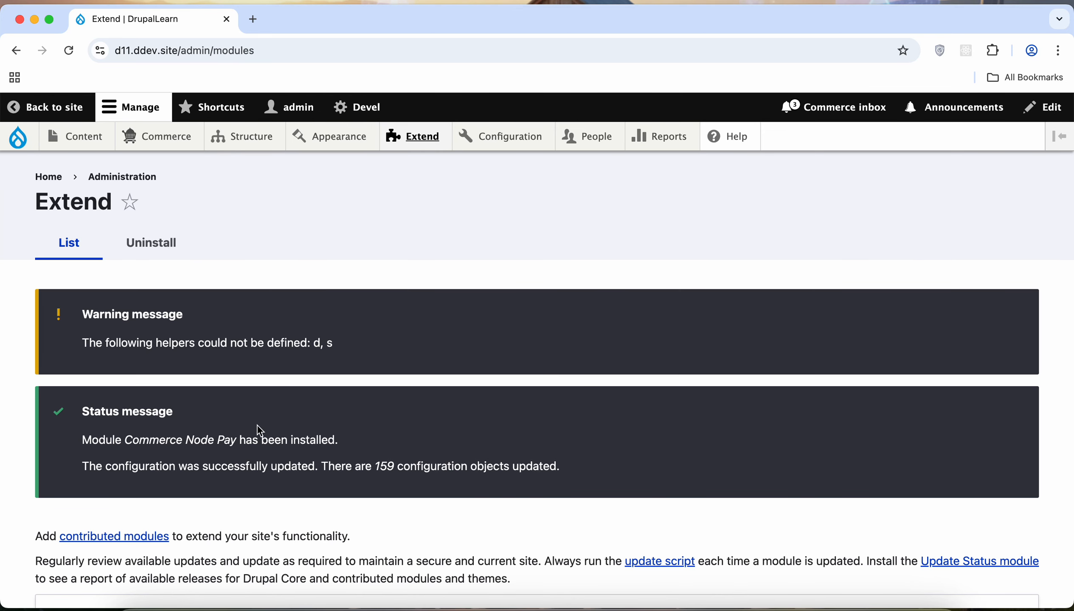
{"action": "scroll", "coordinate": [424, 343], "scroll_direction": "down", "scroll_amount": 3}
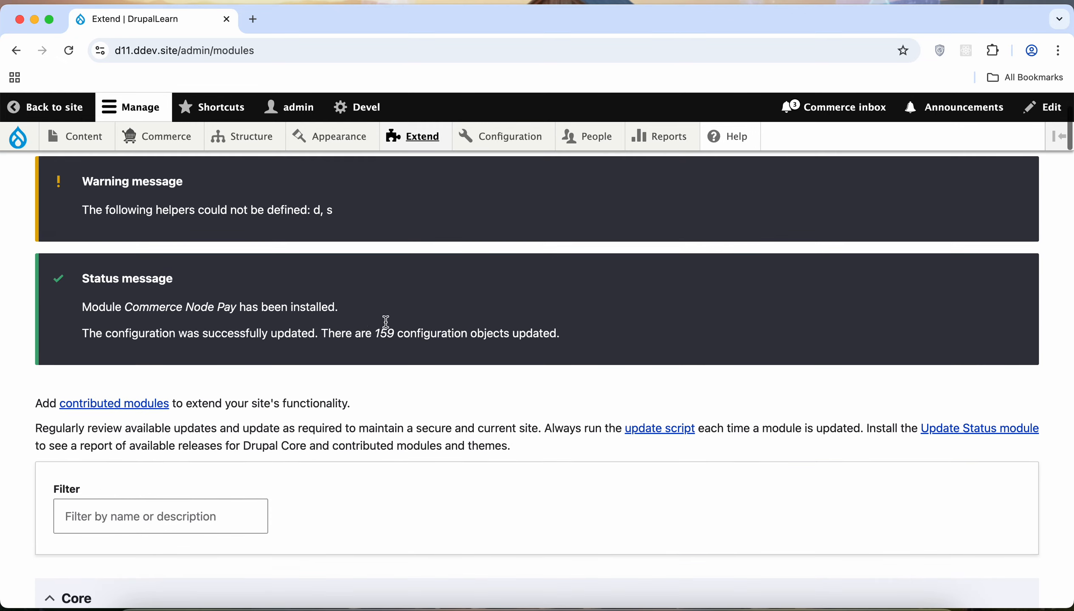
Step: Flush all of the site's caches
{"action": "mouse_move", "coordinate": [17, 137]}
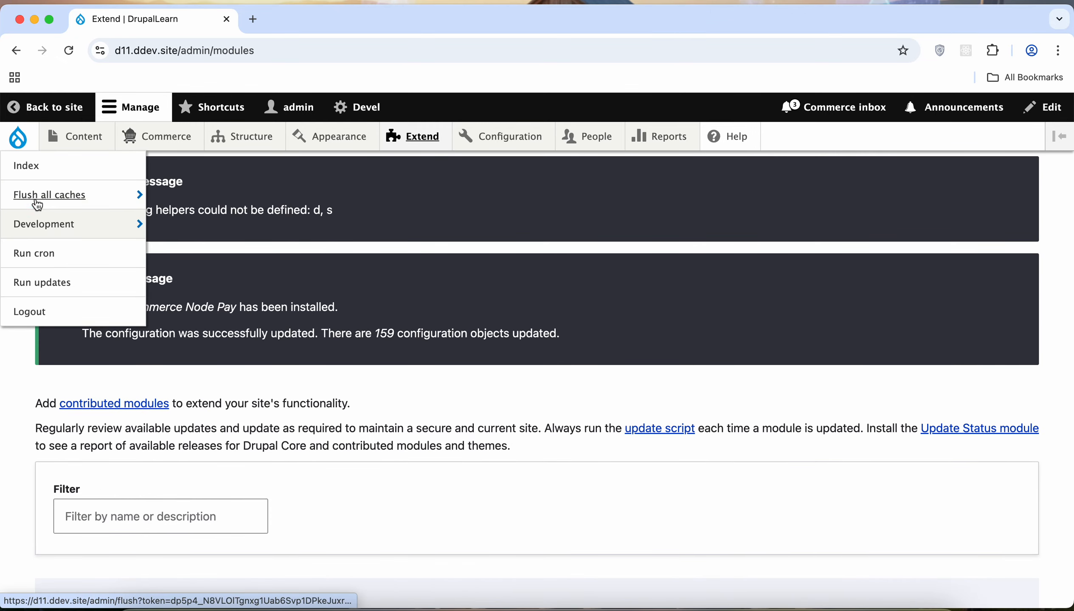
{"action": "mouse_move", "coordinate": [35, 201]}
{"action": "left_click", "coordinate": [307, 204]}
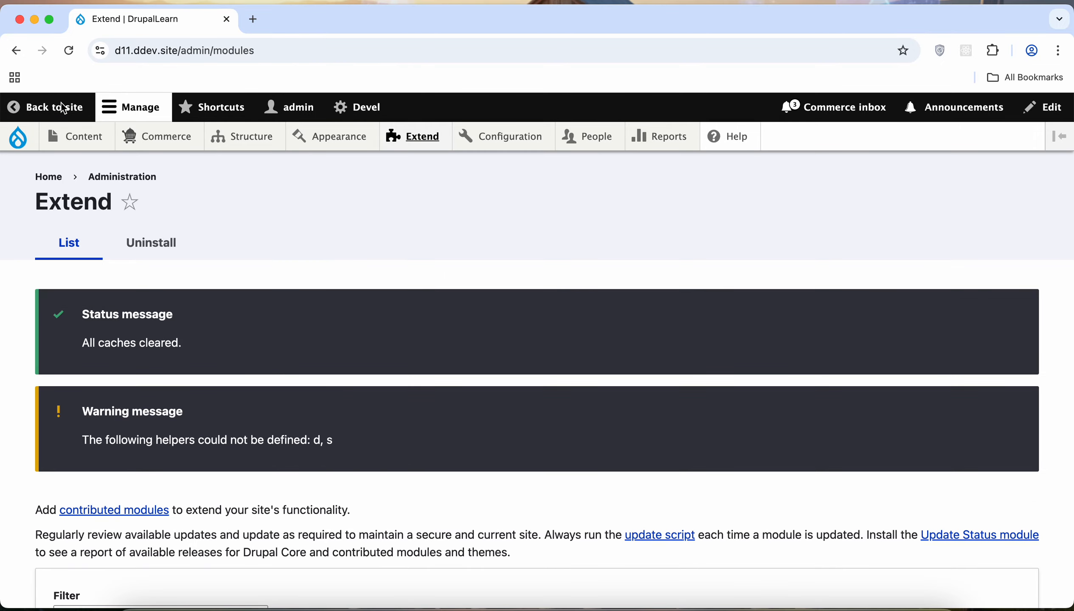
Step: Go back to the site and open the Commerce Node purchase settings in the Commerce configuration
{"action": "left_click", "coordinate": [63, 109]}
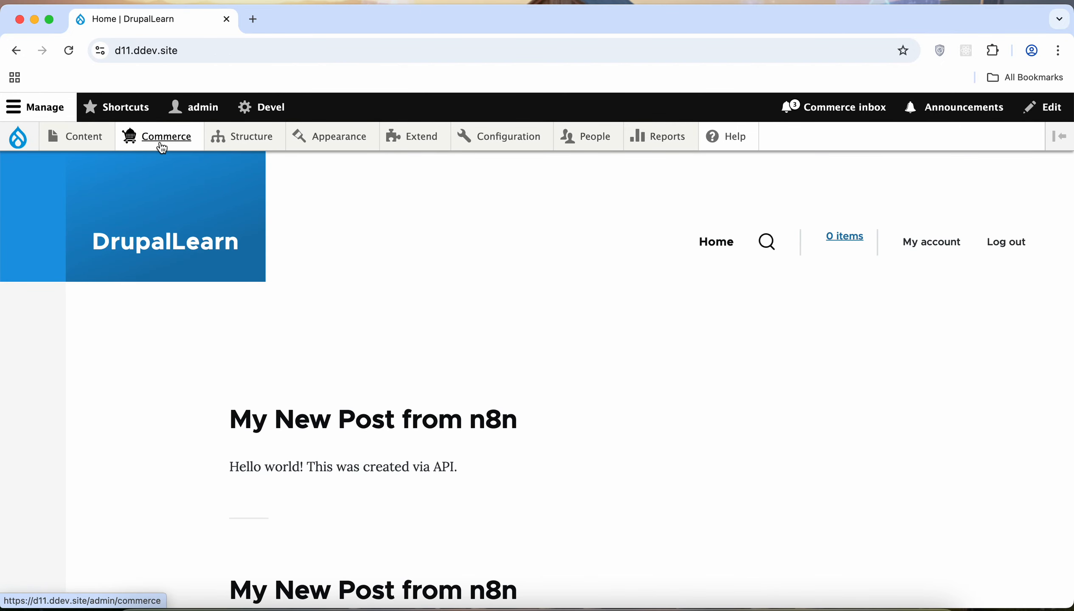
{"action": "mouse_move", "coordinate": [162, 139]}
{"action": "mouse_move", "coordinate": [176, 221]}
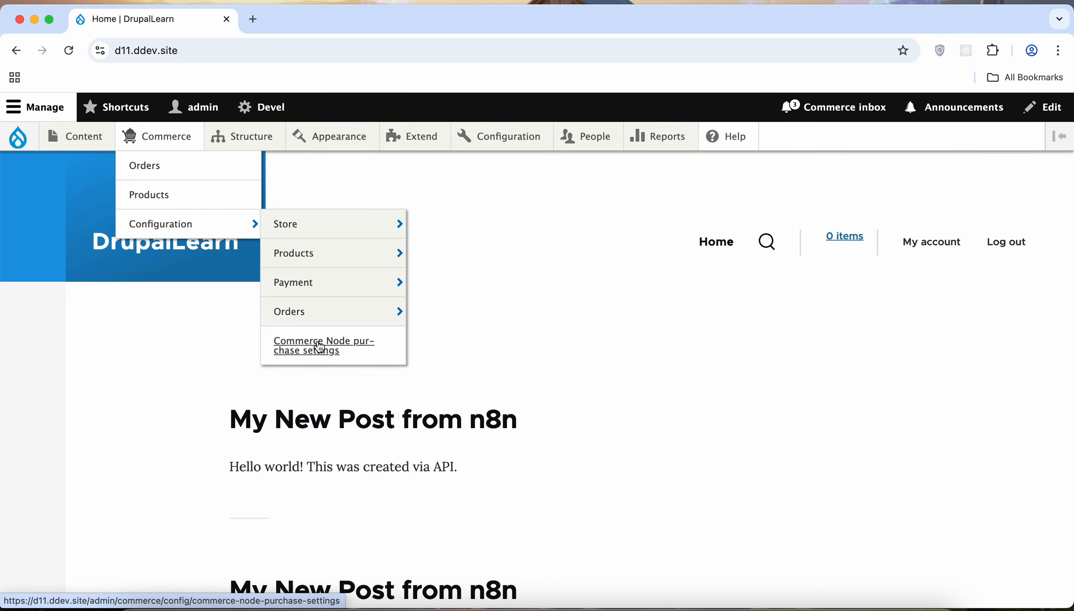
{"action": "left_click", "coordinate": [368, 341]}
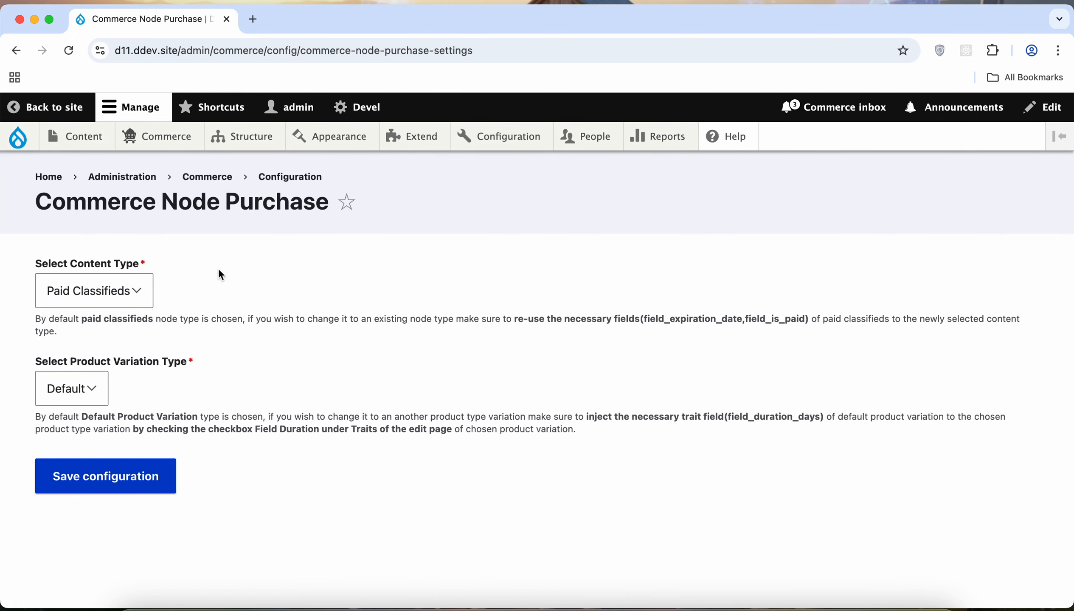
Step: Highlight the help text under the content type setting to read how to use another node type
{"action": "double_click", "coordinate": [188, 319]}
{"action": "double_click", "coordinate": [189, 319]}
{"action": "triple_click", "coordinate": [188, 319]}
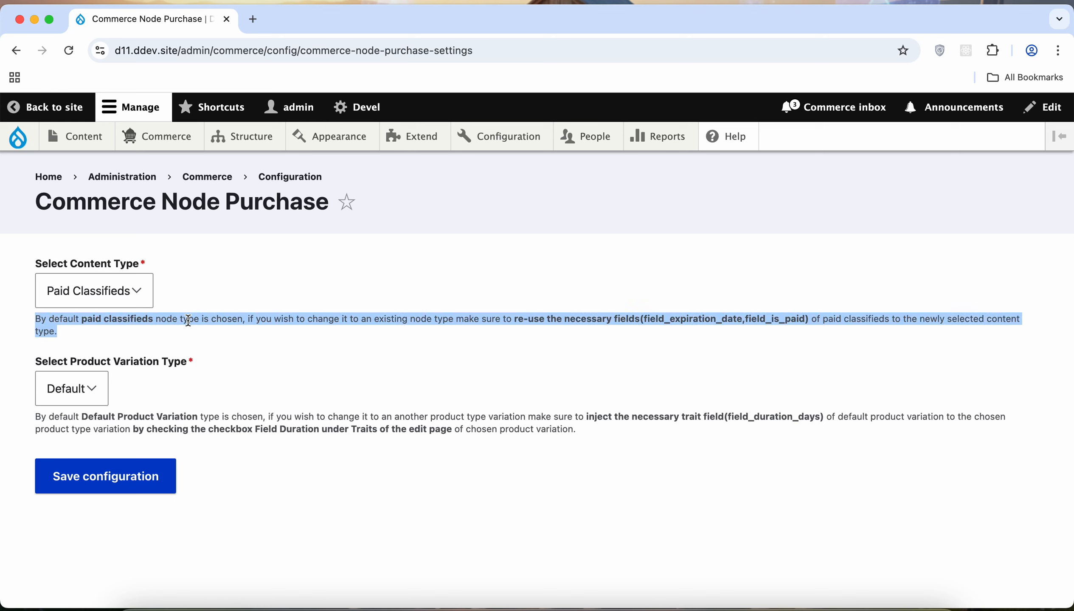
Step: Highlight the help text under the product variation type setting to read how to use another variation type
{"action": "triple_click", "coordinate": [194, 414]}
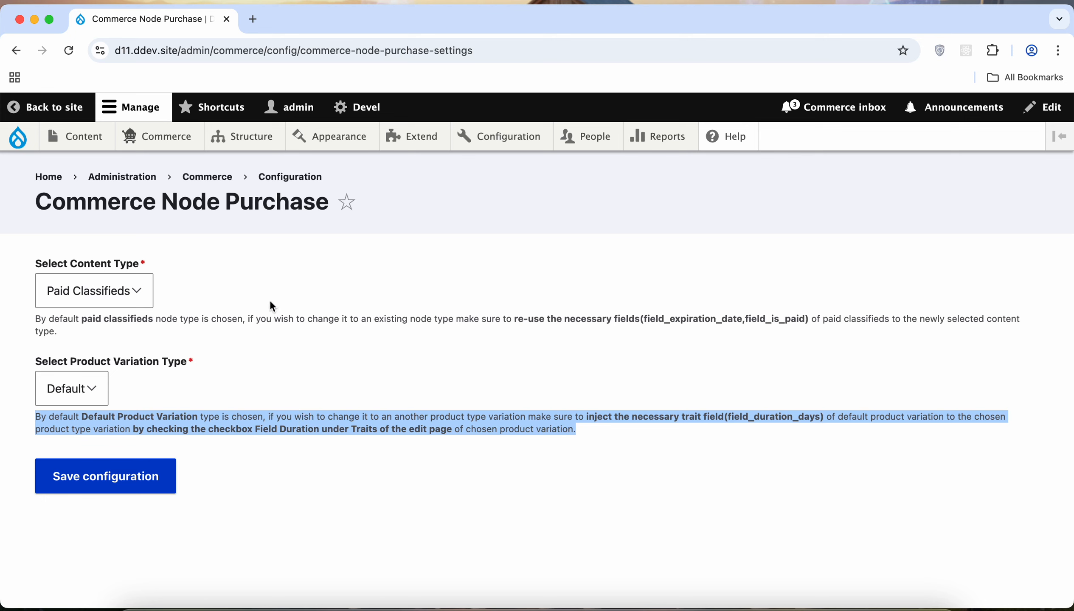
{"action": "left_click", "coordinate": [275, 325]}
{"action": "double_click", "coordinate": [276, 320]}
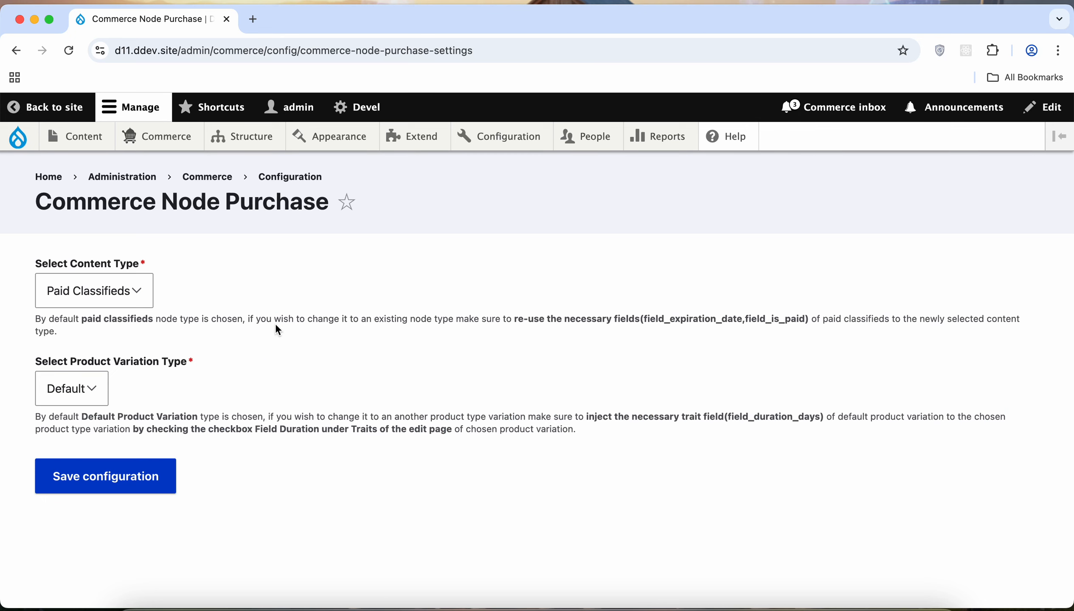
Step: Review the node types offered by the content type setting and choose Paid Classifieds
{"action": "left_click", "coordinate": [129, 301]}
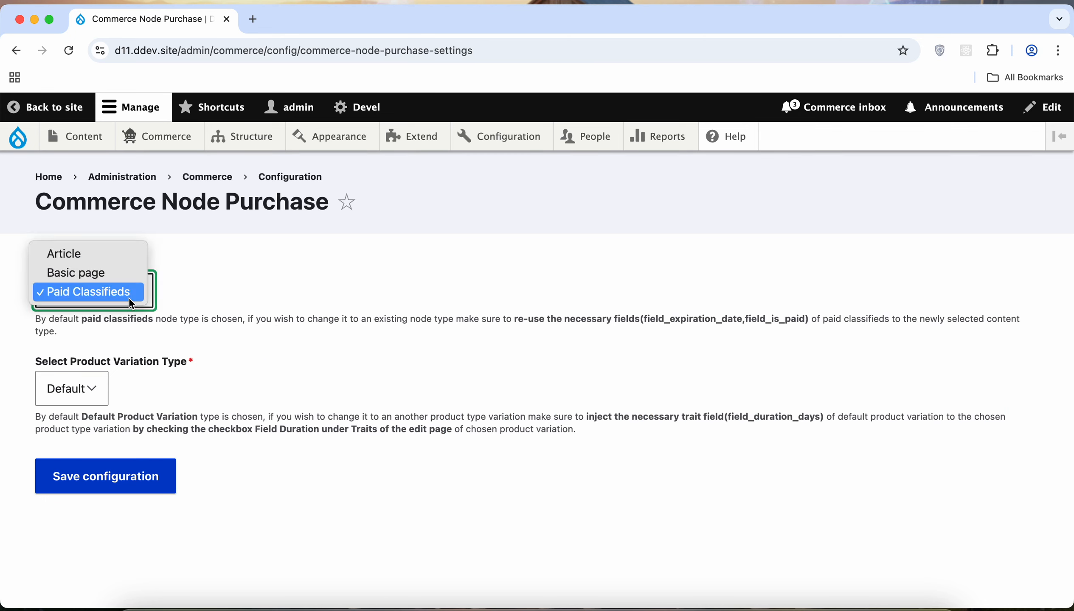
{"action": "left_click", "coordinate": [203, 297]}
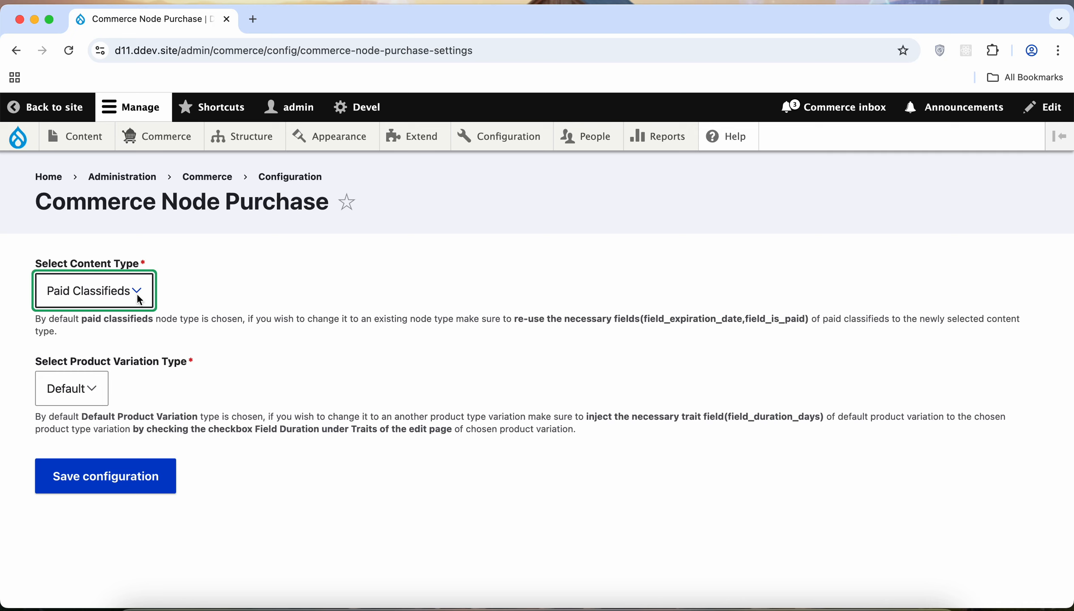
{"action": "left_click", "coordinate": [137, 296]}
{"action": "left_click", "coordinate": [225, 271]}
{"action": "left_click", "coordinate": [94, 305]}
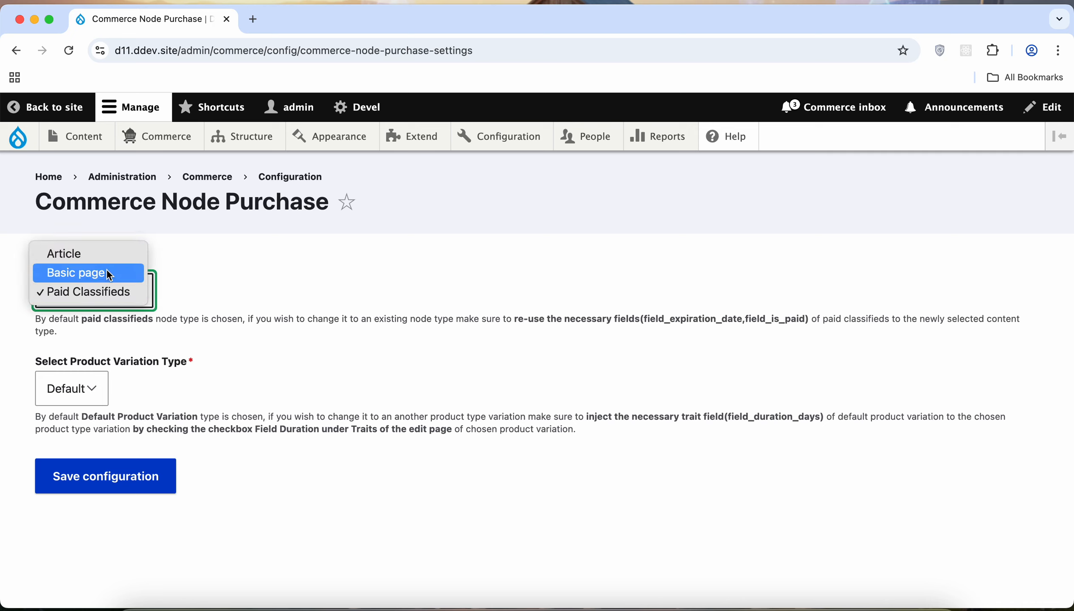
{"action": "left_click", "coordinate": [198, 296]}
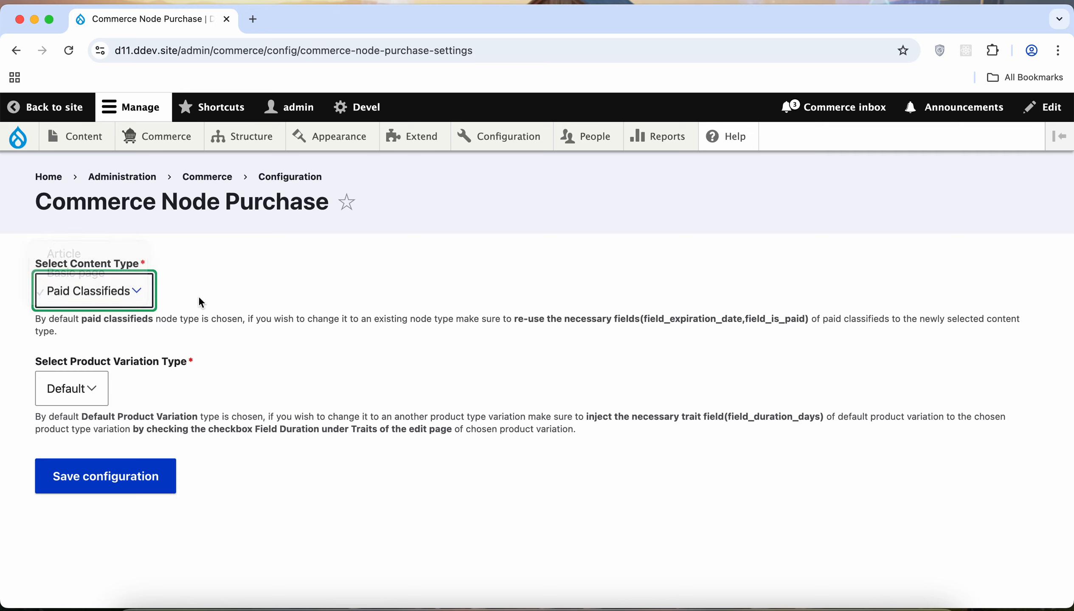
{"action": "left_click", "coordinate": [114, 295]}
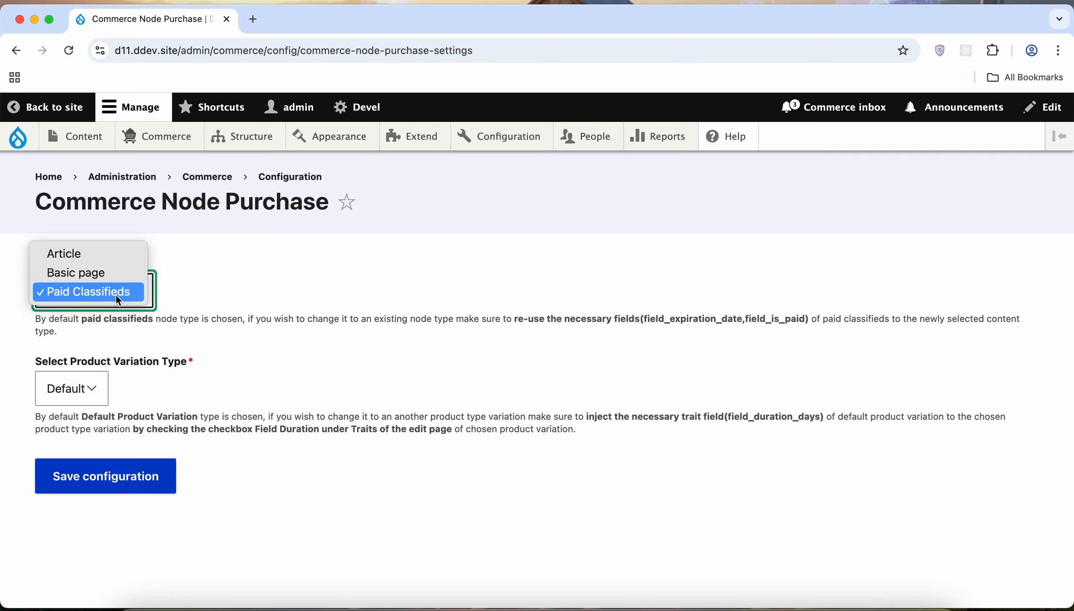
{"action": "left_click", "coordinate": [116, 297]}
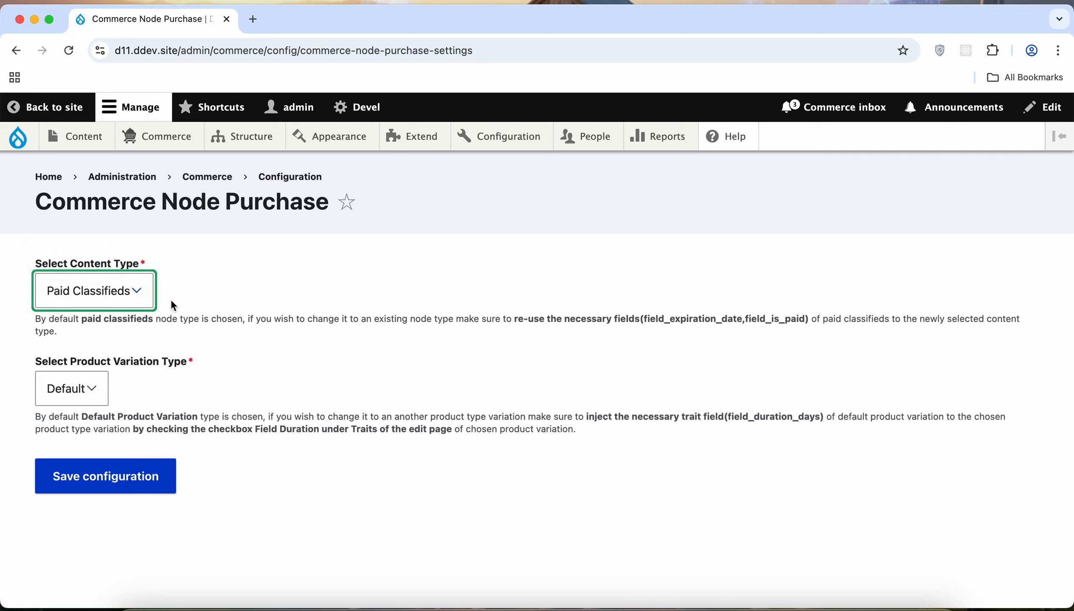
Step: Examine the choices offered by the product variation type setting and compare them with the content type choices
{"action": "left_click", "coordinate": [104, 386]}
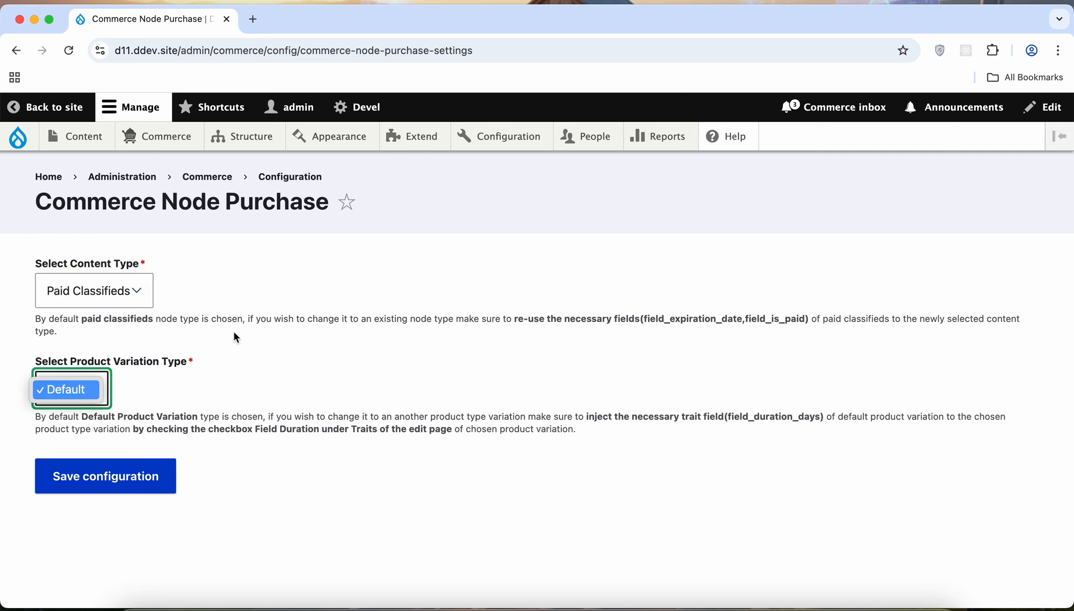
{"action": "left_click", "coordinate": [155, 391]}
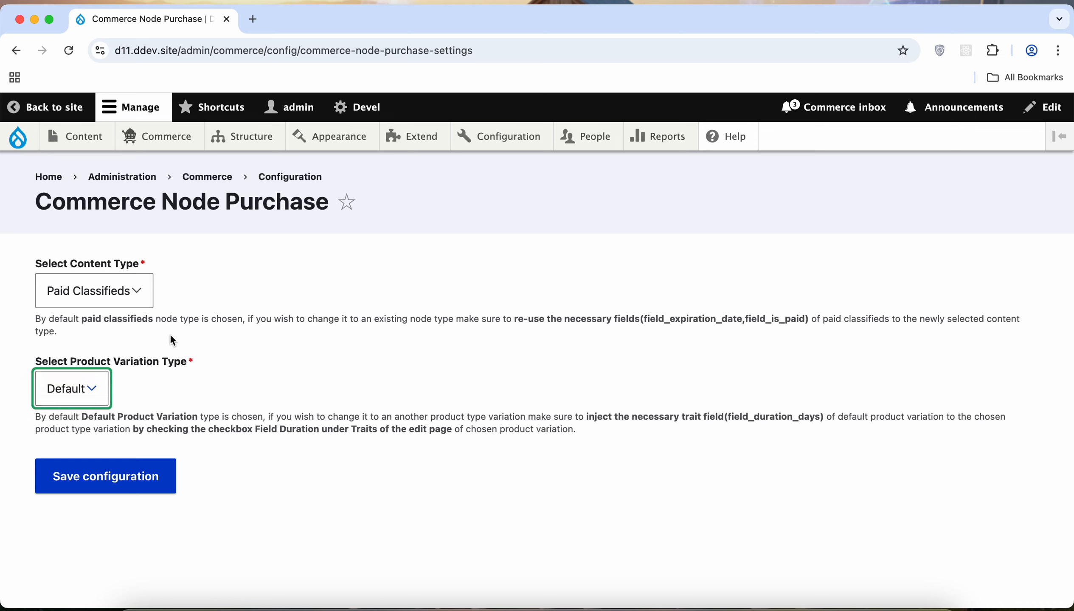
{"action": "left_click", "coordinate": [85, 387]}
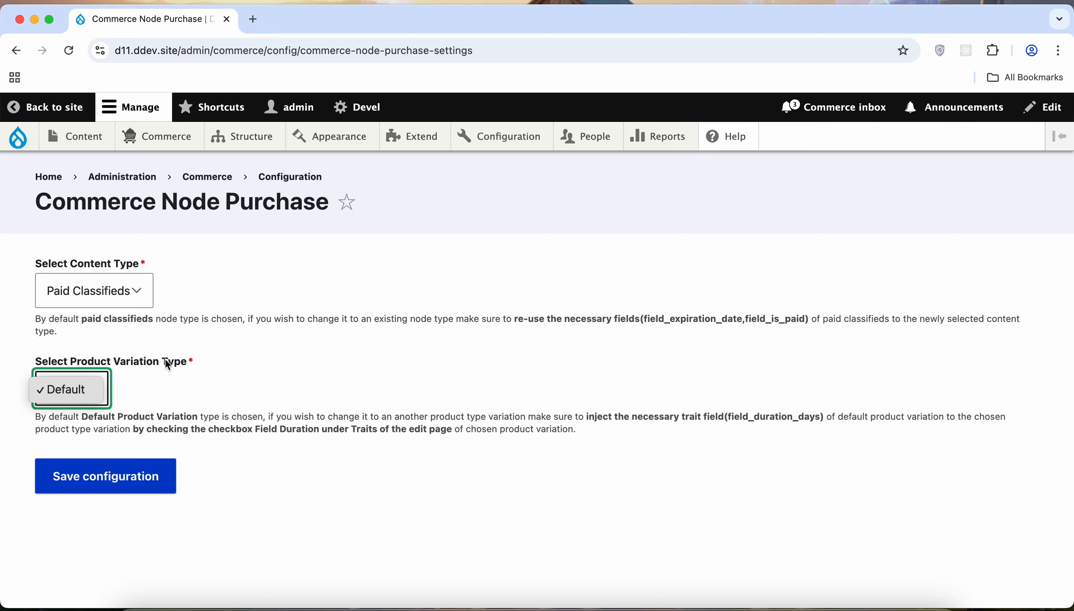
{"action": "left_click", "coordinate": [99, 378]}
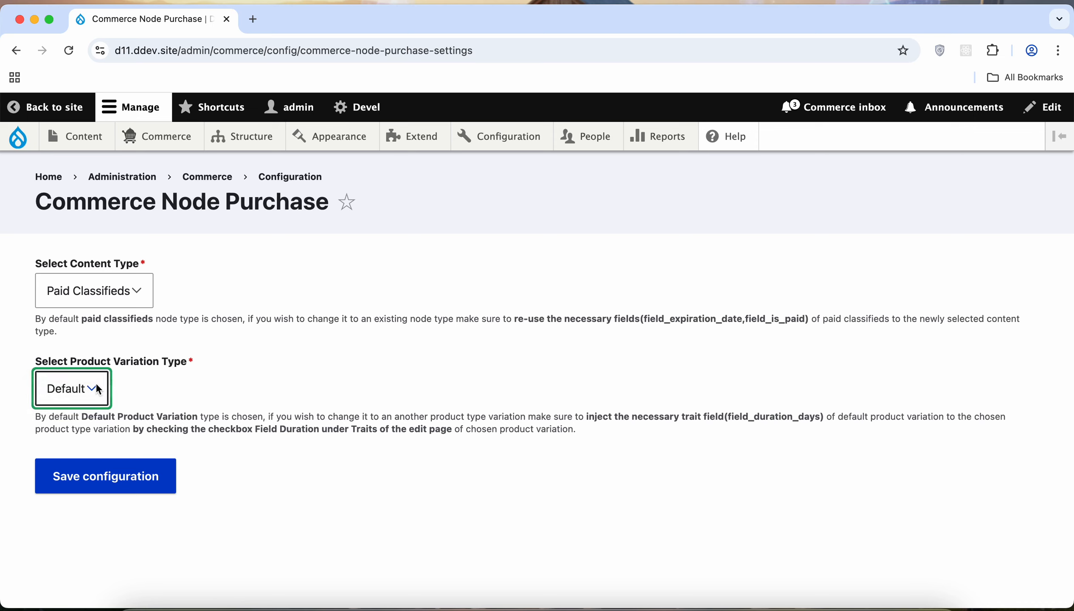
{"action": "left_click", "coordinate": [208, 319]}
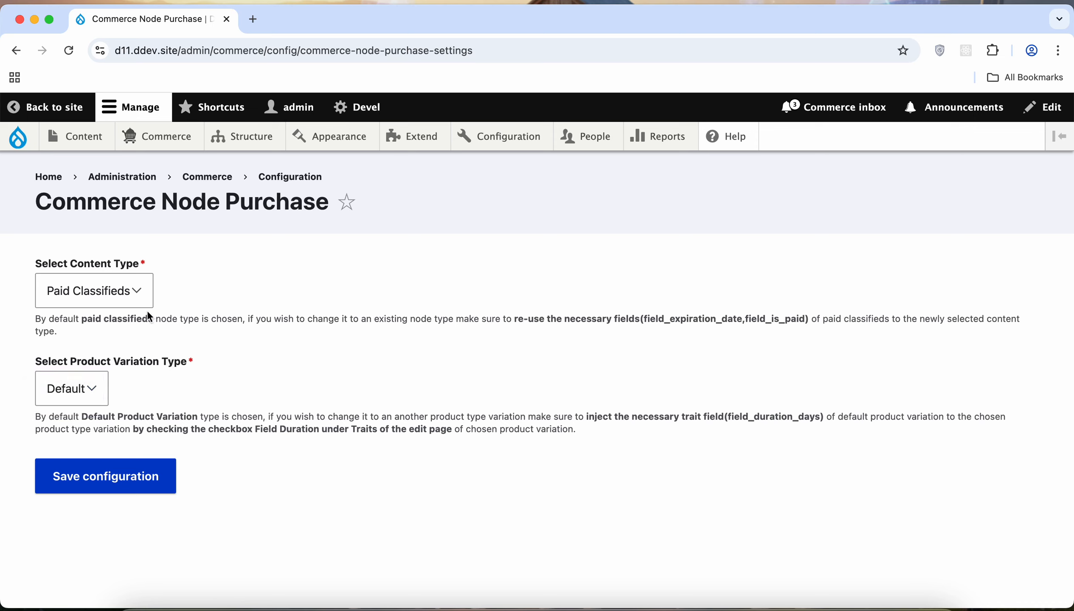
{"action": "left_click", "coordinate": [136, 297]}
{"action": "left_click", "coordinate": [136, 299]}
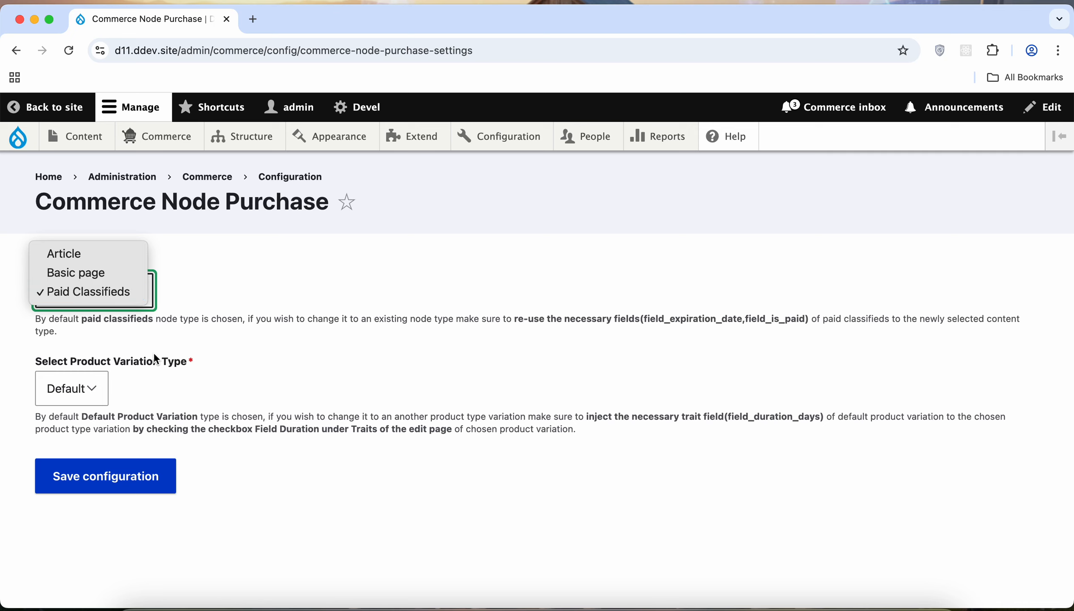
{"action": "left_click", "coordinate": [99, 386]}
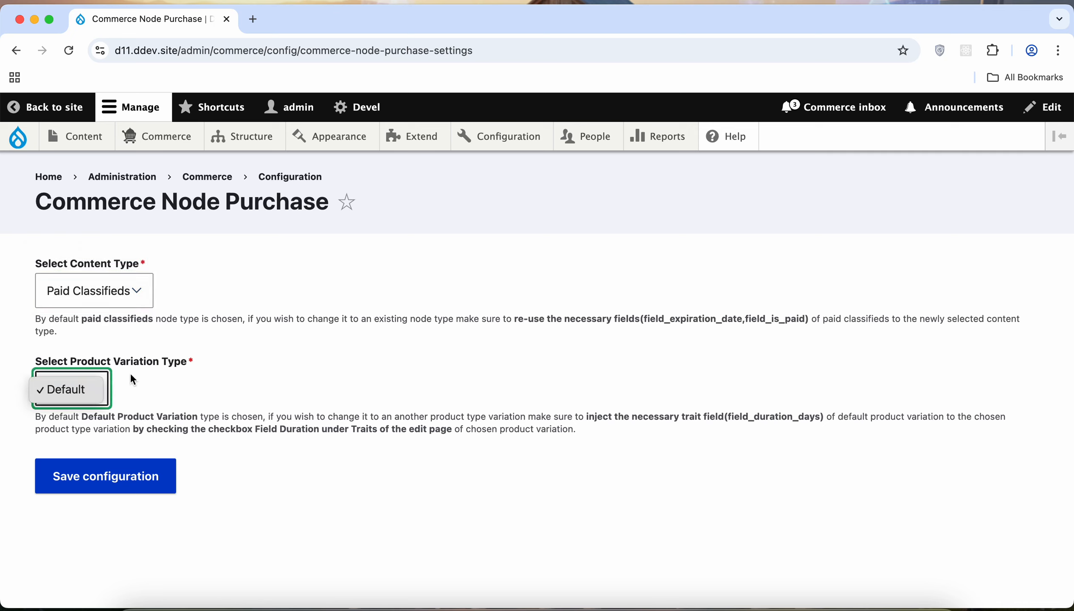
{"action": "left_click", "coordinate": [170, 369]}
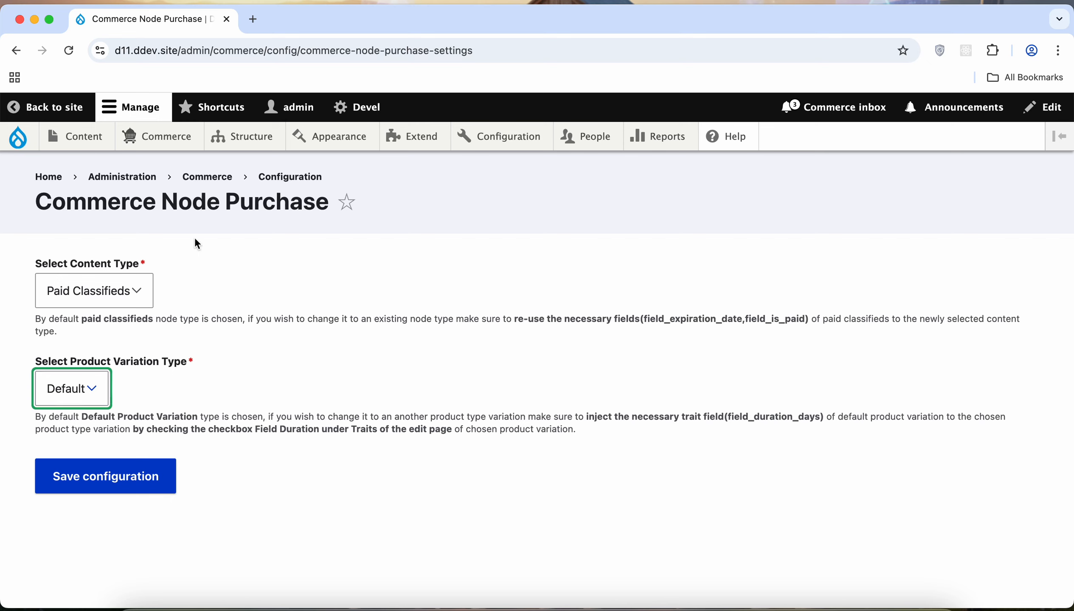
Step: Open the form for adding Paid Classifieds content and review its fields, including the plan selection options
{"action": "mouse_move", "coordinate": [148, 139]}
{"action": "mouse_move", "coordinate": [88, 136]}
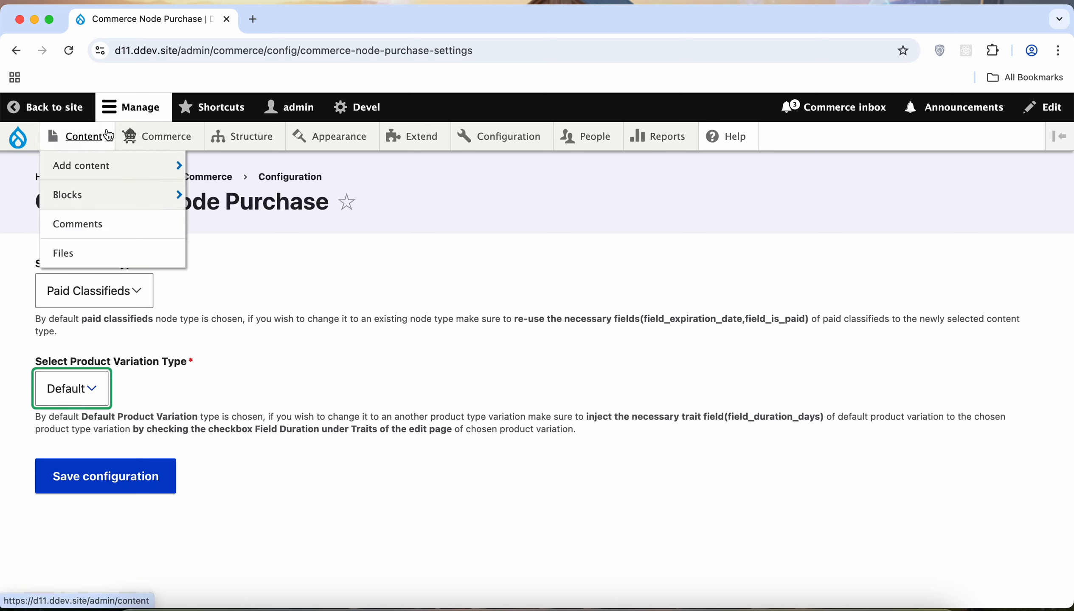
{"action": "mouse_move", "coordinate": [110, 171]}
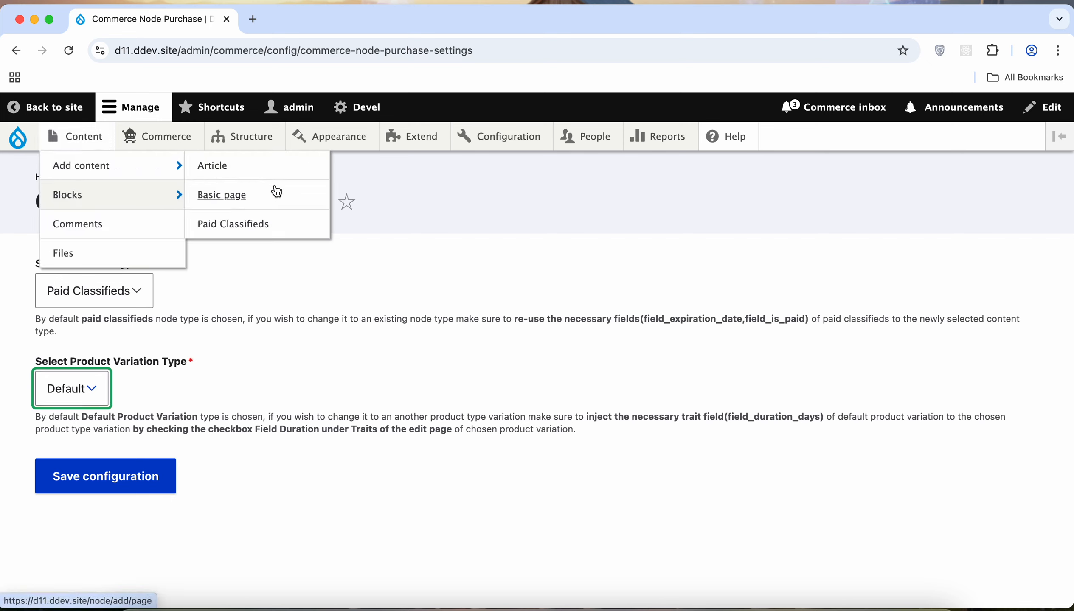
{"action": "left_click", "coordinate": [256, 223]}
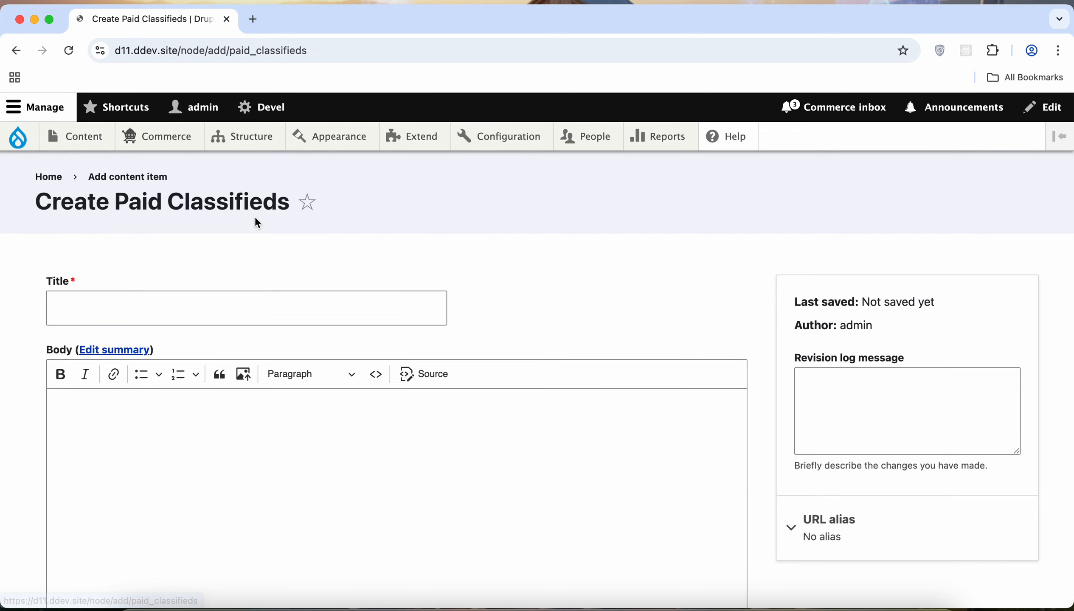
{"action": "scroll", "coordinate": [245, 273], "scroll_direction": "down", "scroll_amount": 10}
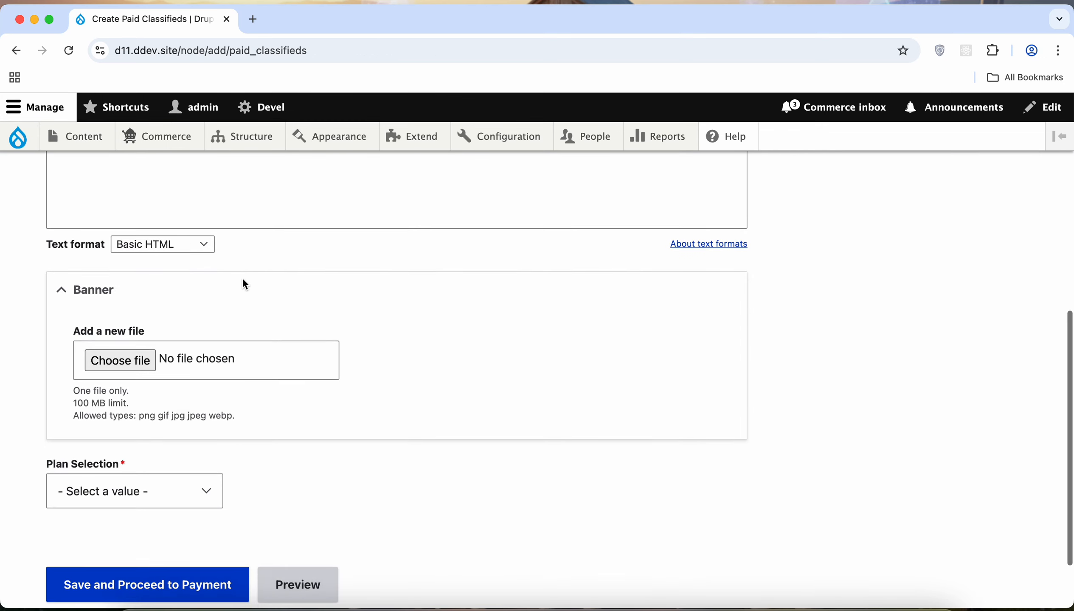
{"action": "scroll", "coordinate": [245, 283], "scroll_direction": "up", "scroll_amount": 10}
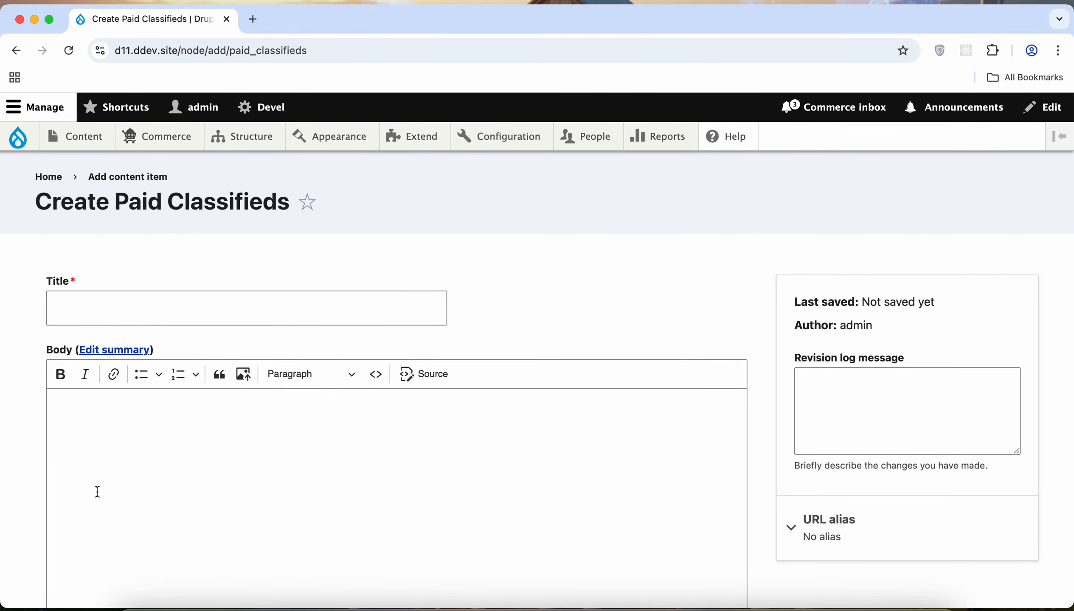
{"action": "scroll", "coordinate": [240, 416], "scroll_direction": "down", "scroll_amount": 5}
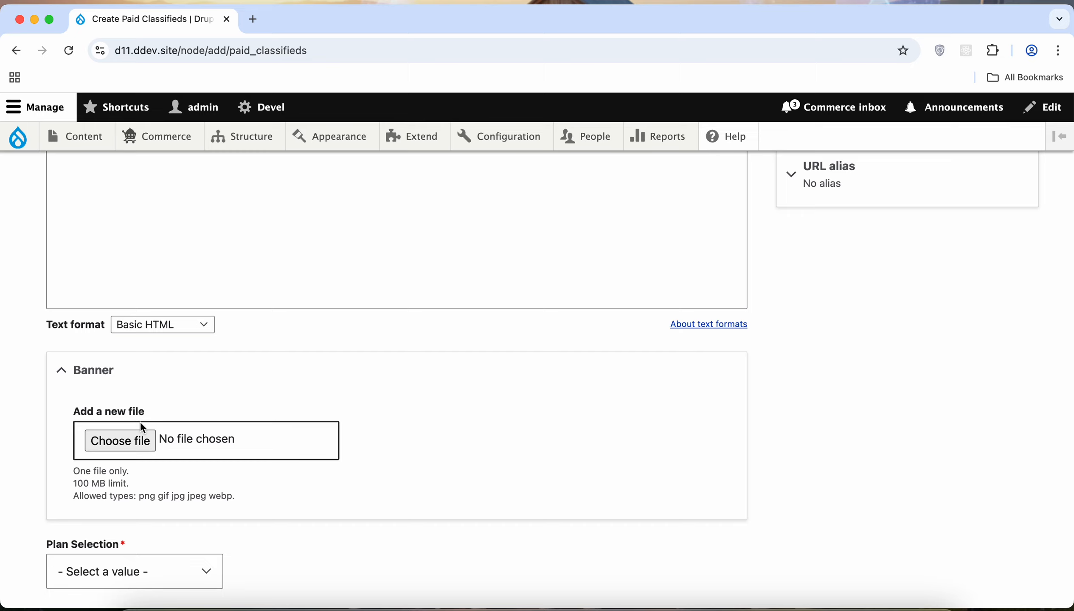
{"action": "scroll", "coordinate": [289, 389], "scroll_direction": "down", "scroll_amount": 4}
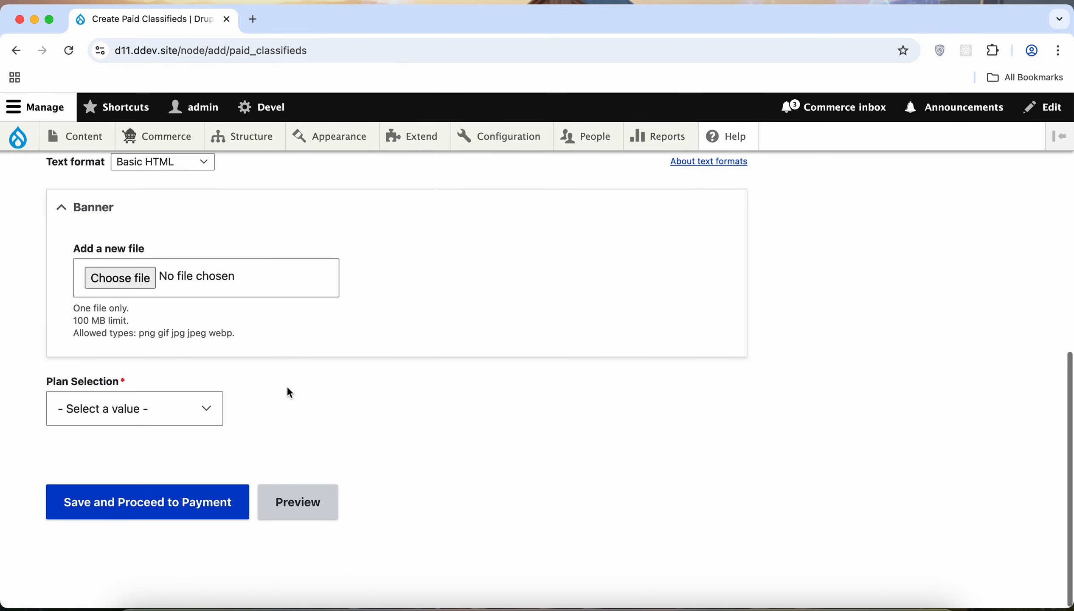
{"action": "left_click", "coordinate": [175, 411]}
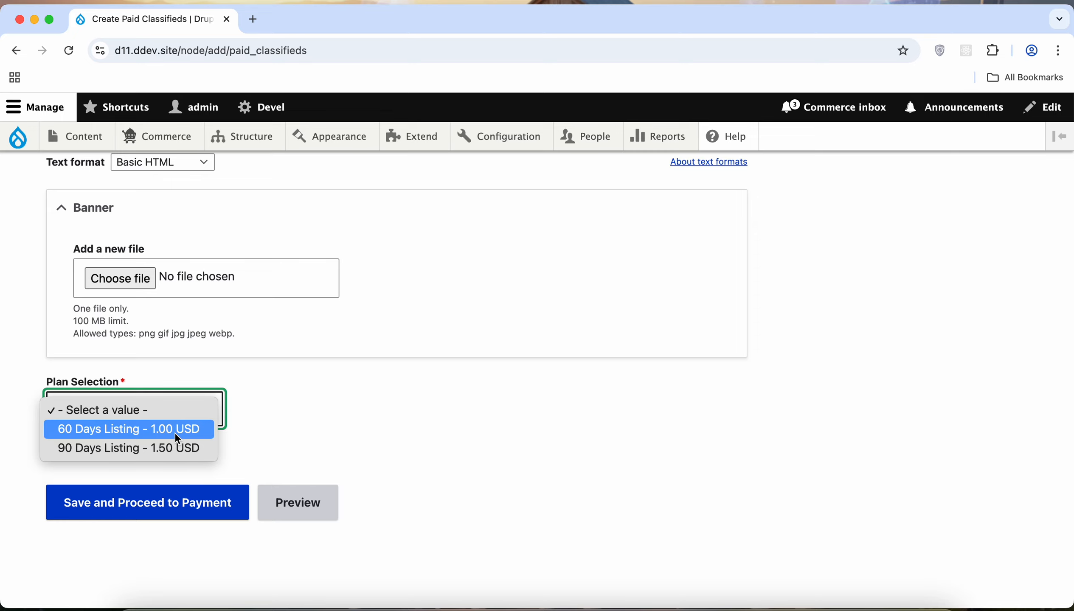
{"action": "left_click", "coordinate": [222, 425]}
Step: Return to the Commerce Node Purchase settings and reread the product variation type choices and their help text
{"action": "key", "text": "super+Left"}
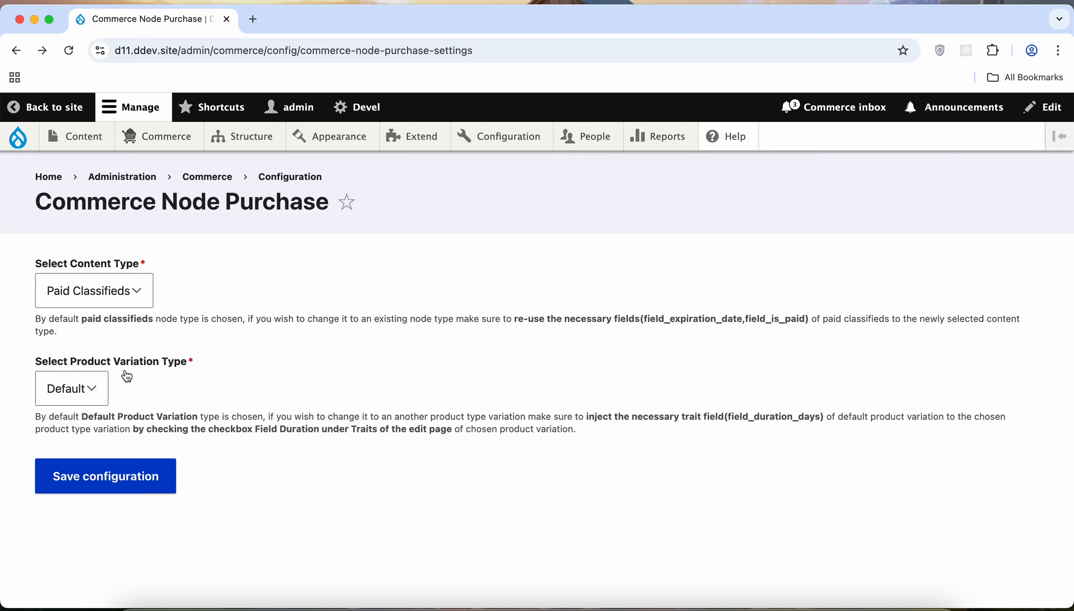
{"action": "left_click", "coordinate": [93, 389]}
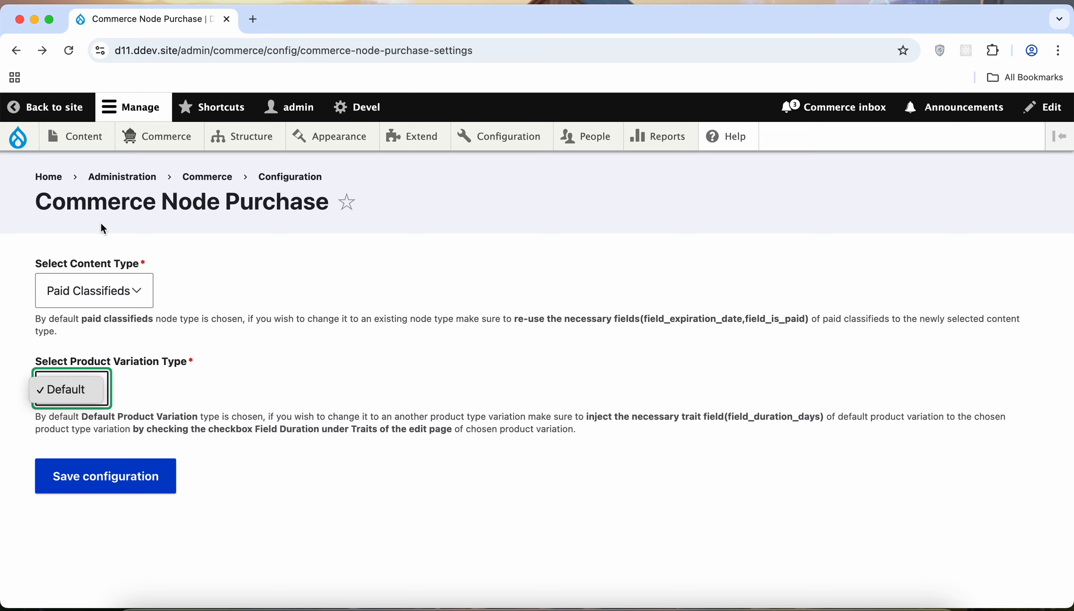
{"action": "left_click", "coordinate": [15, 52]}
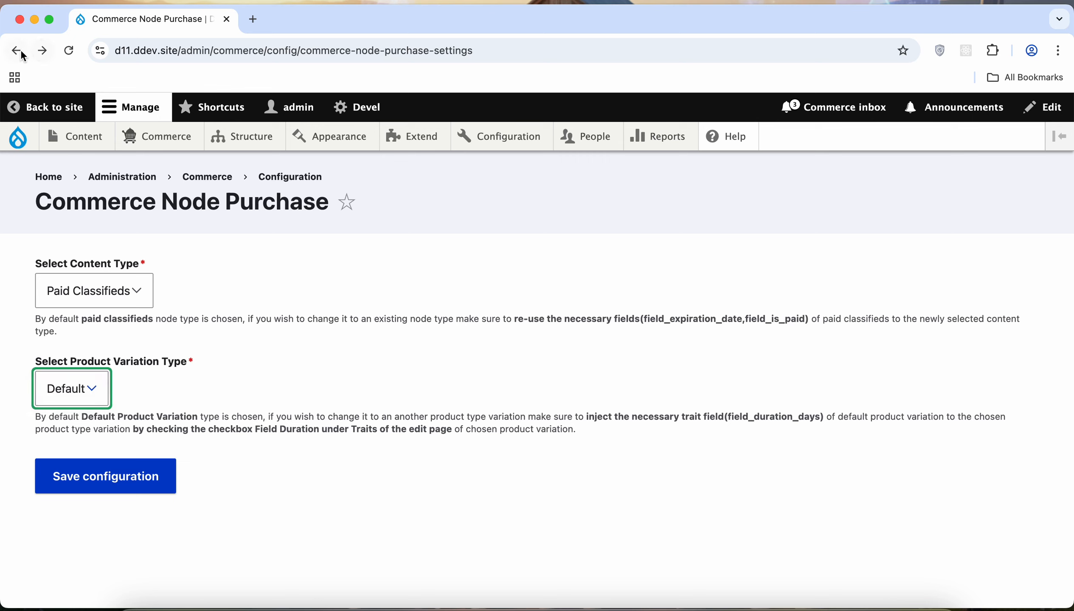
{"action": "left_click", "coordinate": [16, 51]}
{"action": "triple_click", "coordinate": [72, 419]}
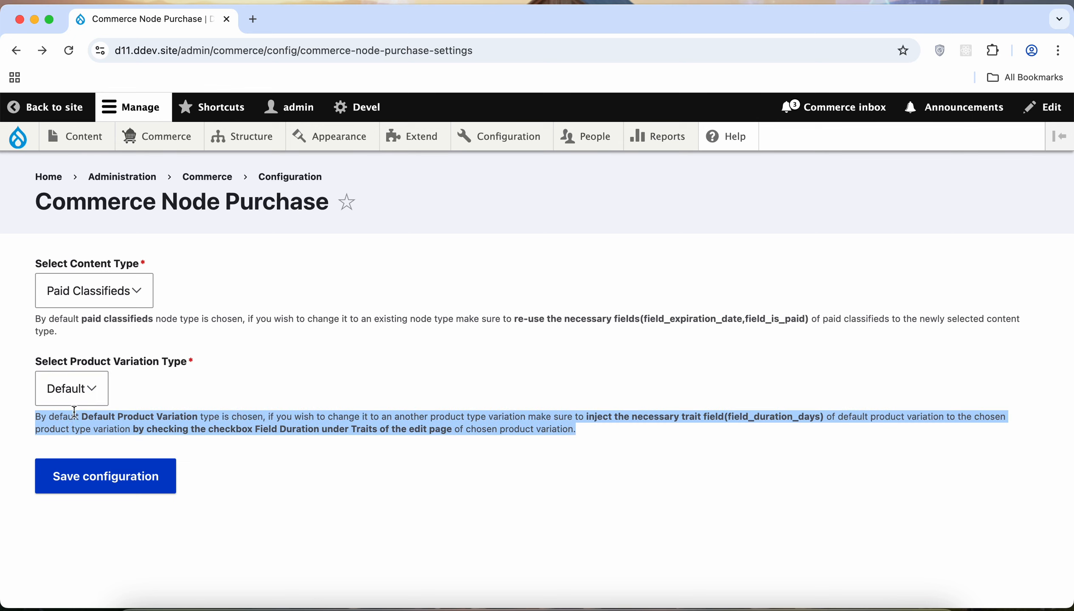
{"action": "left_click", "coordinate": [198, 395]}
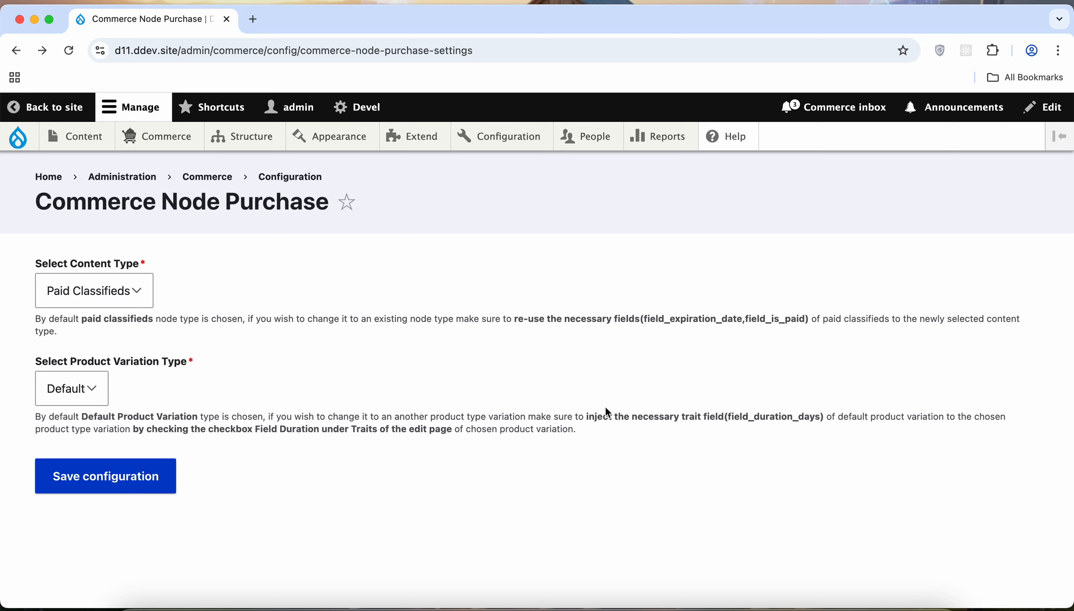
Step: Highlight the field_duration_days trait field name in the product variation type help text
{"action": "double_click", "coordinate": [669, 417]}
{"action": "double_click", "coordinate": [765, 416]}
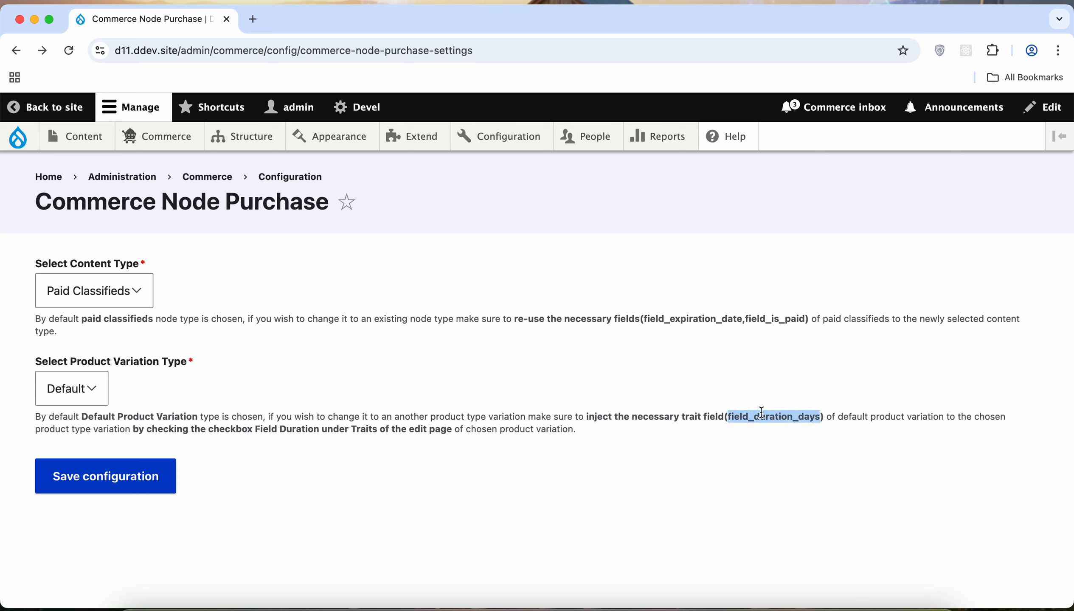
{"action": "left_click", "coordinate": [757, 421]}
{"action": "double_click", "coordinate": [754, 419]}
{"action": "left_click", "coordinate": [764, 420]}
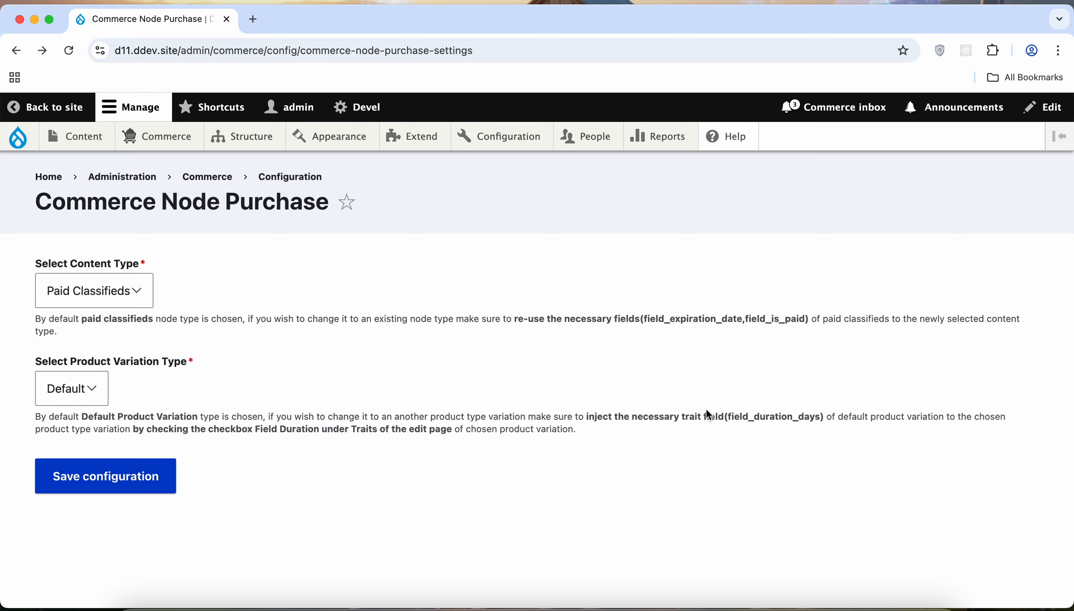
{"action": "double_click", "coordinate": [774, 419]}
{"action": "left_click", "coordinate": [774, 419]}
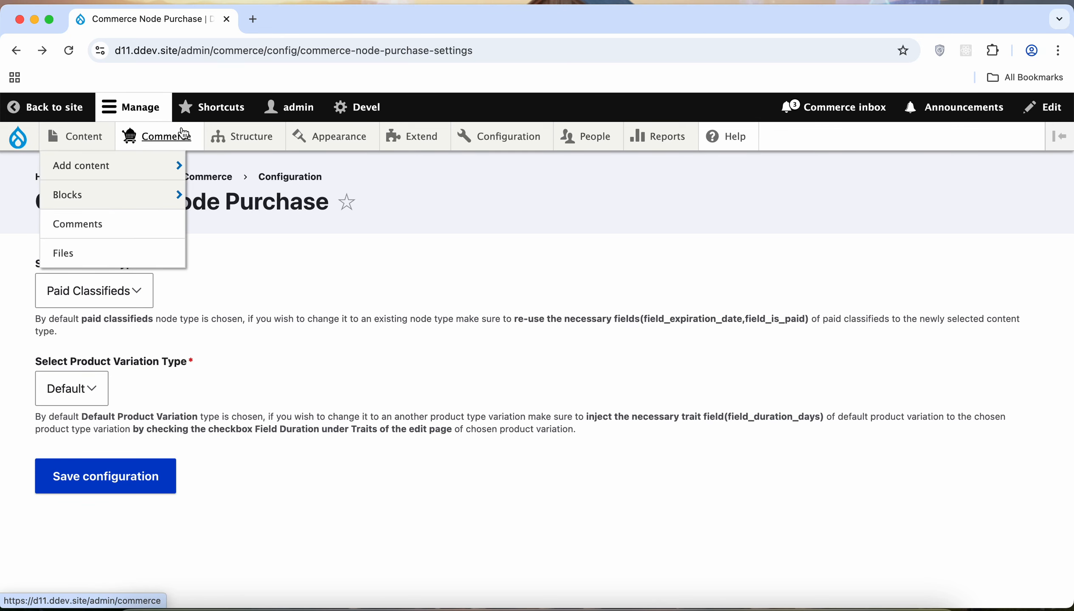
Step: Open the Commerce products list and bring the listing products into view
{"action": "left_click", "coordinate": [147, 144]}
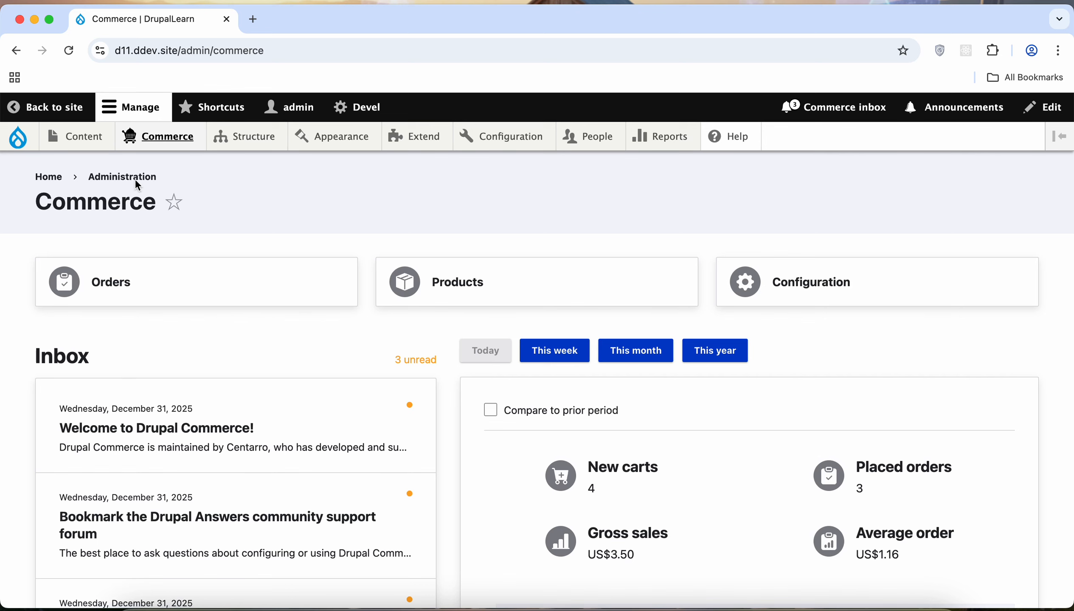
{"action": "left_click", "coordinate": [164, 208]}
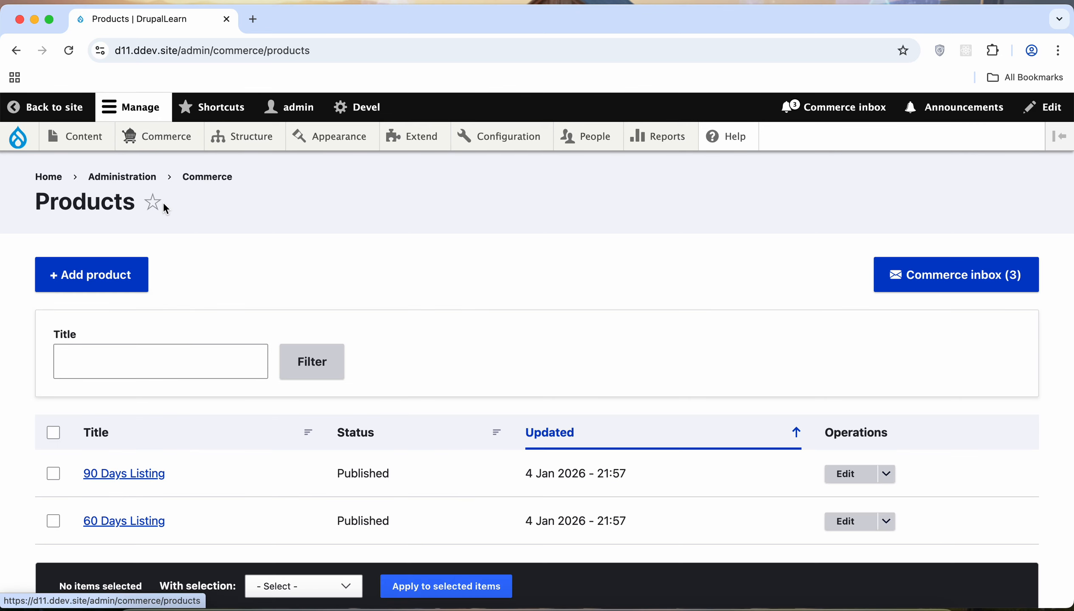
{"action": "scroll", "coordinate": [164, 408], "scroll_direction": "down", "scroll_amount": 2}
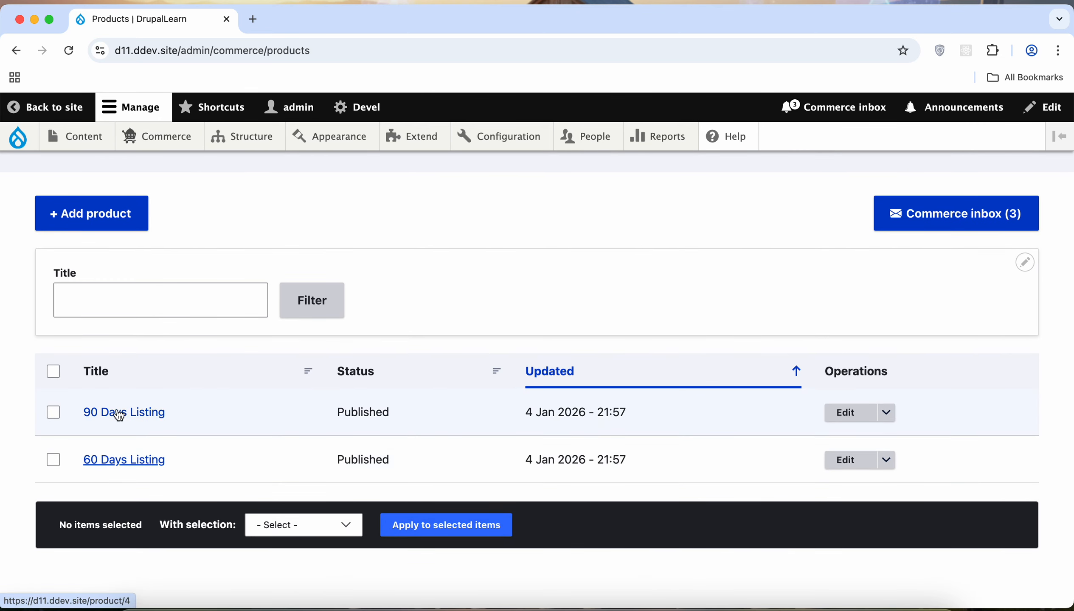
Step: Open the product variation types configuration page in a new browser tab and switch to it
{"action": "mouse_move", "coordinate": [178, 139]}
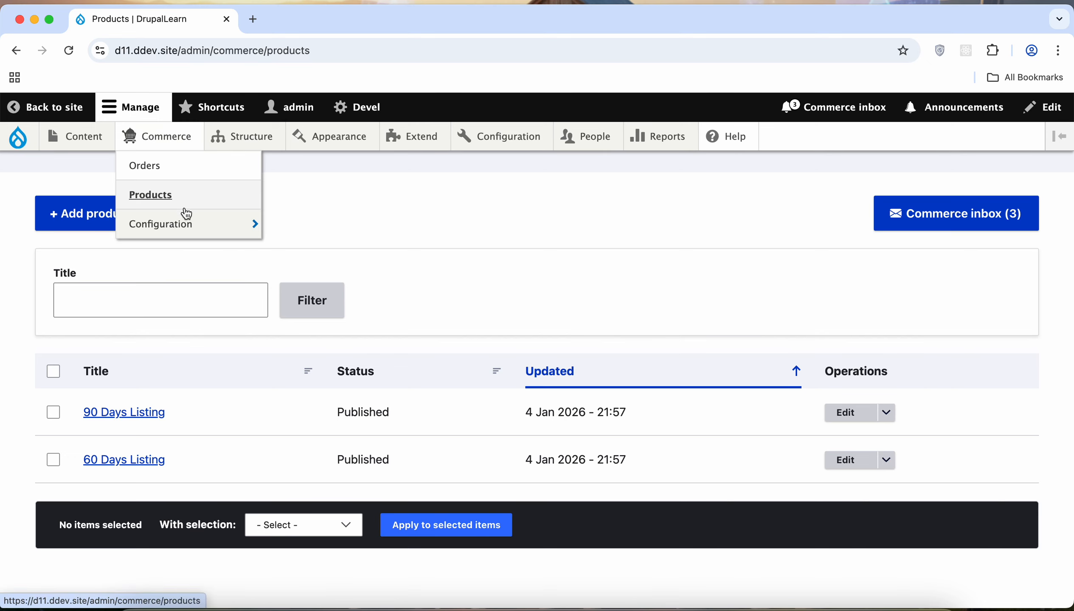
{"action": "mouse_move", "coordinate": [256, 223]}
{"action": "mouse_move", "coordinate": [348, 285]}
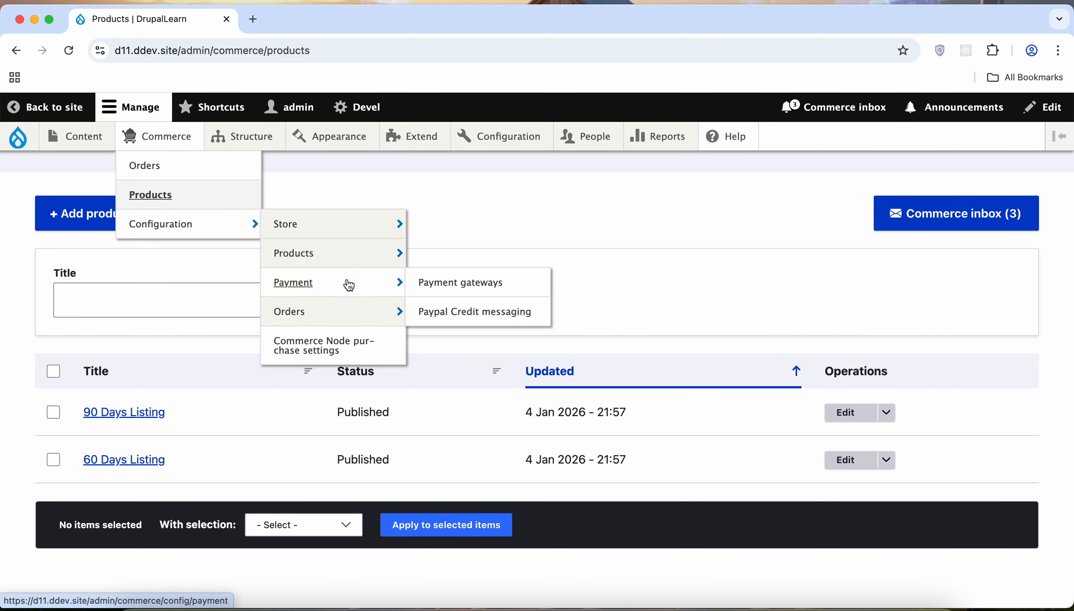
{"action": "mouse_move", "coordinate": [342, 256]}
{"action": "right_click", "coordinate": [453, 305]}
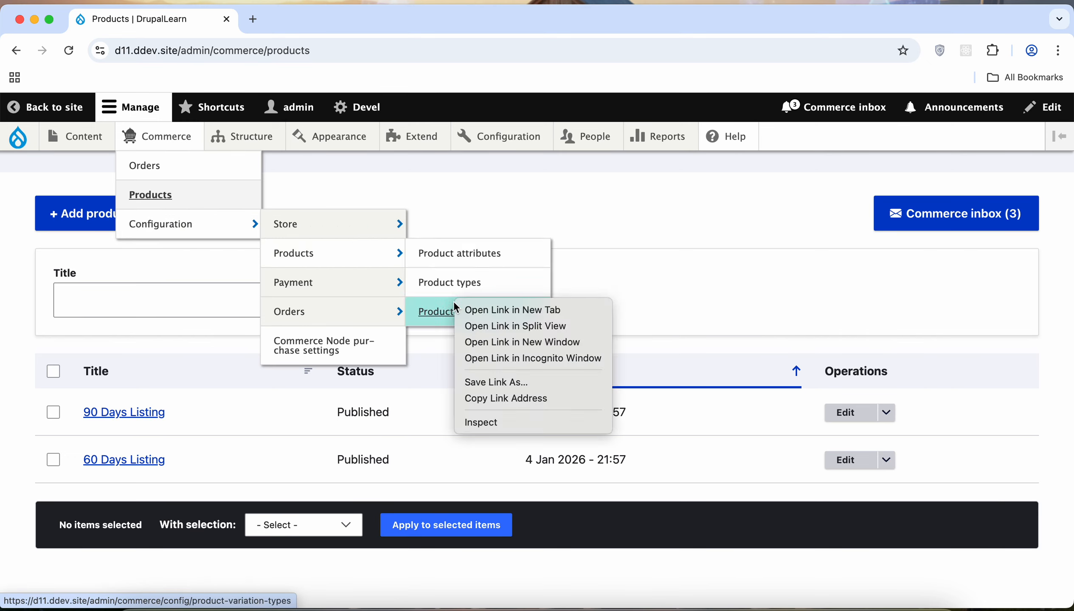
{"action": "left_click", "coordinate": [482, 310]}
{"action": "left_click", "coordinate": [342, 19]}
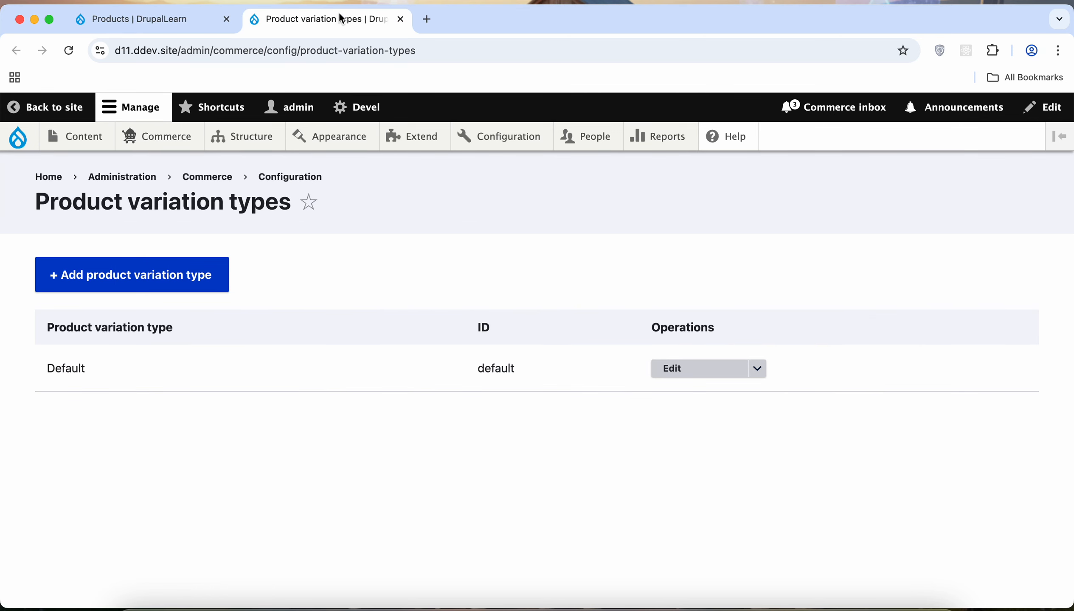
Step: Enable the Field Duration trait on the Default product variation type, save it, and return to the refreshed products list
{"action": "left_click", "coordinate": [661, 370]}
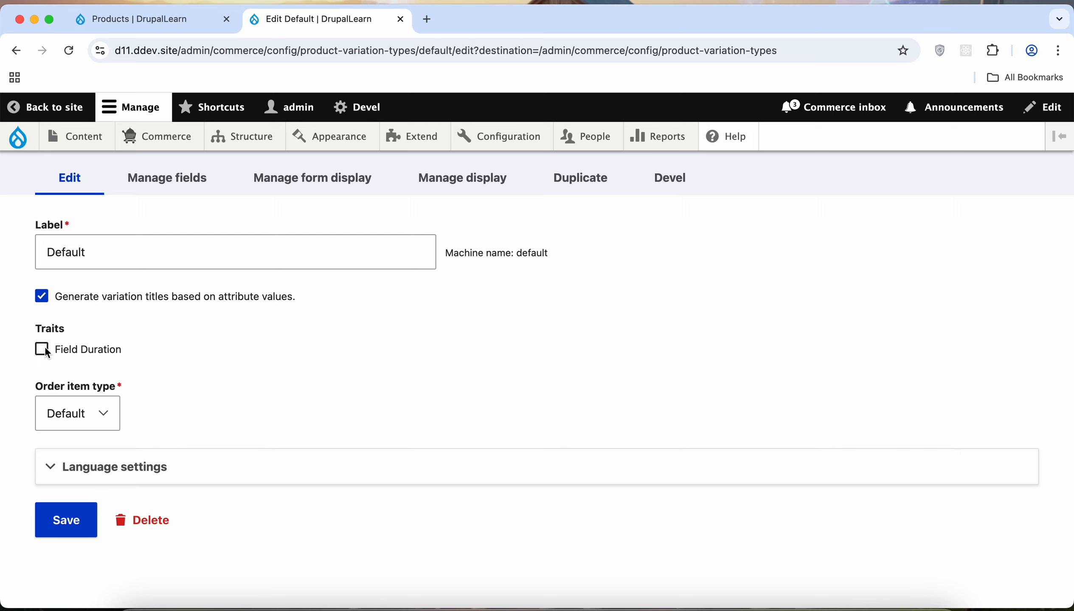
{"action": "left_click", "coordinate": [48, 350]}
{"action": "left_click", "coordinate": [65, 521]}
{"action": "key", "text": "super+w"}
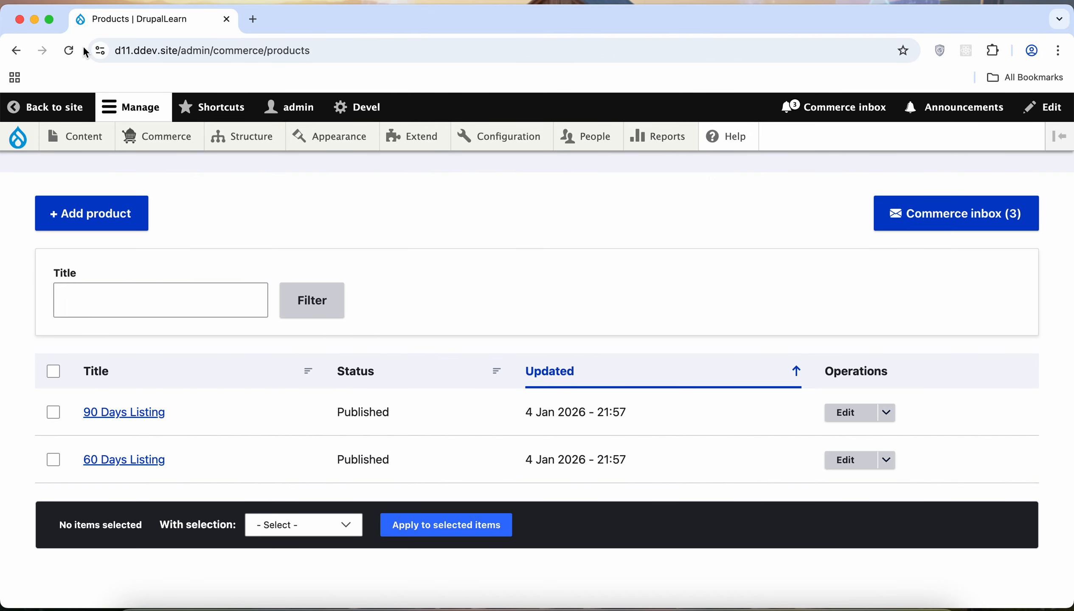
{"action": "left_click", "coordinate": [73, 52]}
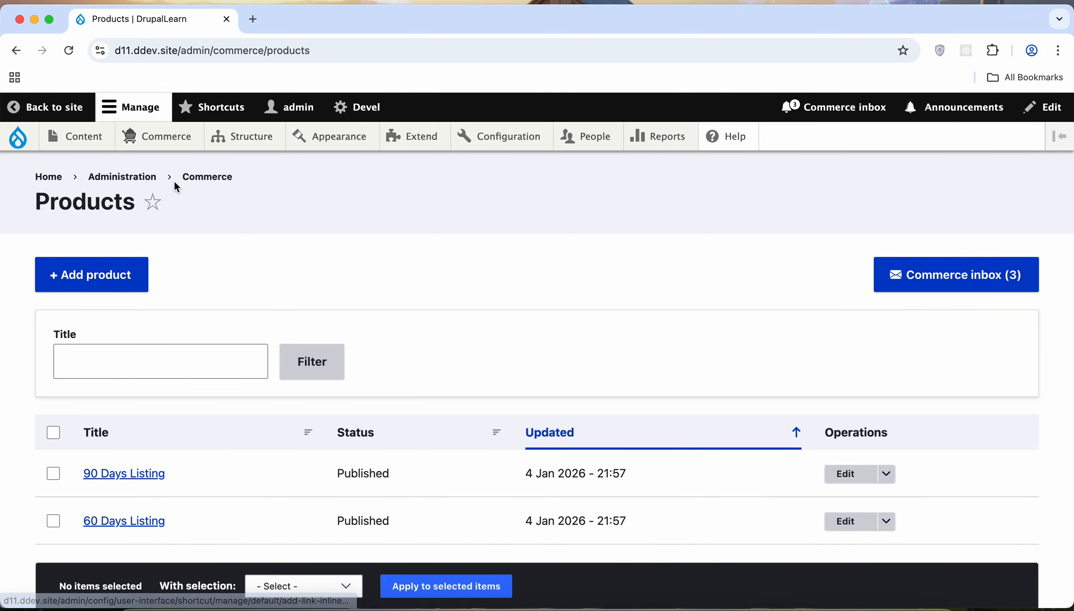
Step: Return to the site front end and open the form for creating Paid Classifieds content
{"action": "mouse_move", "coordinate": [102, 153]}
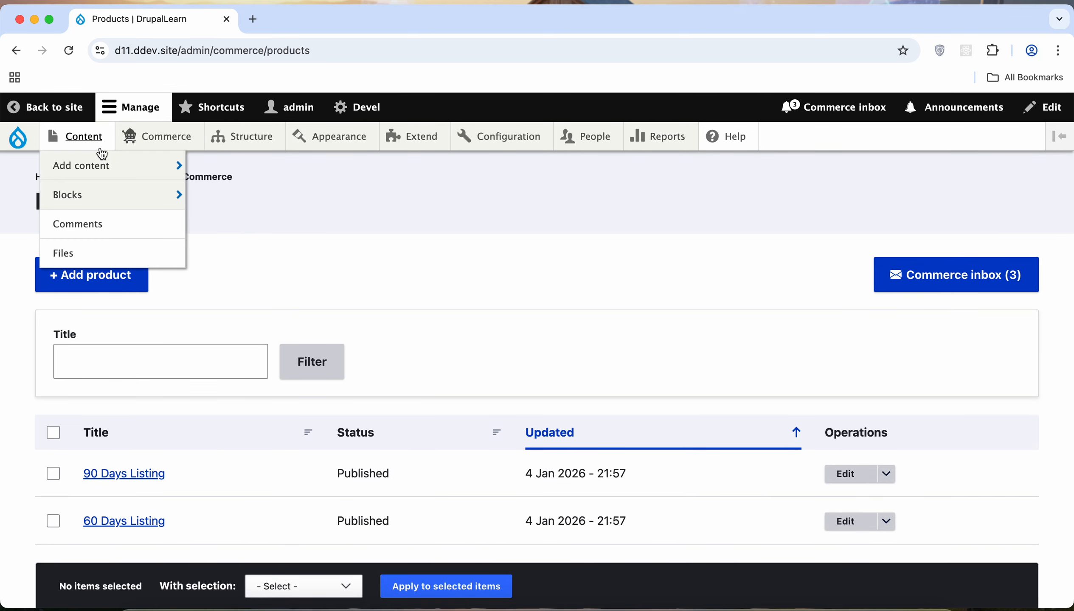
{"action": "left_click", "coordinate": [74, 110]}
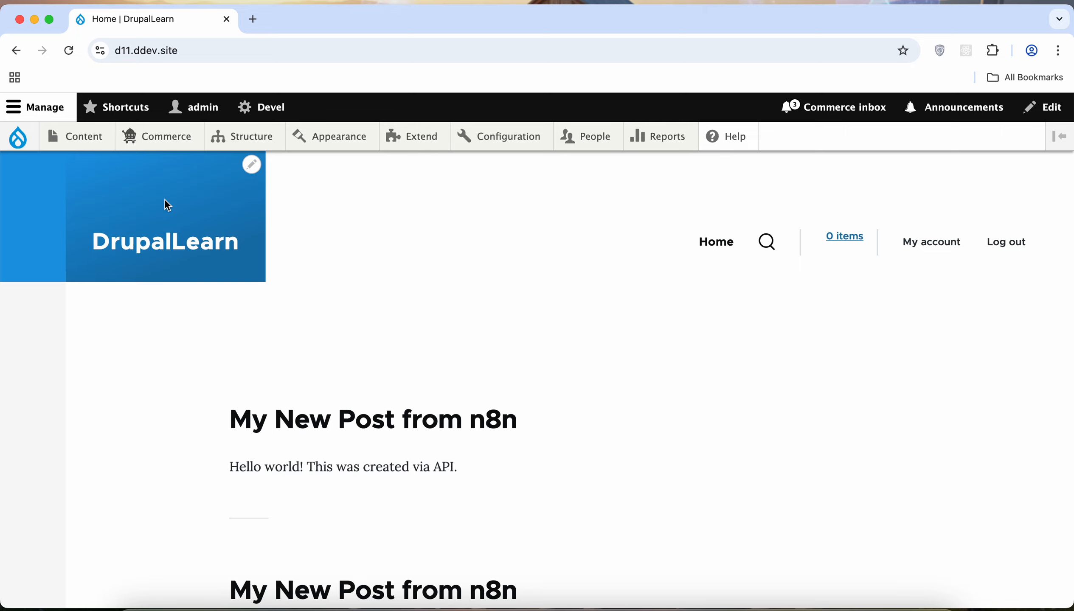
{"action": "mouse_move", "coordinate": [102, 137]}
{"action": "mouse_move", "coordinate": [105, 171]}
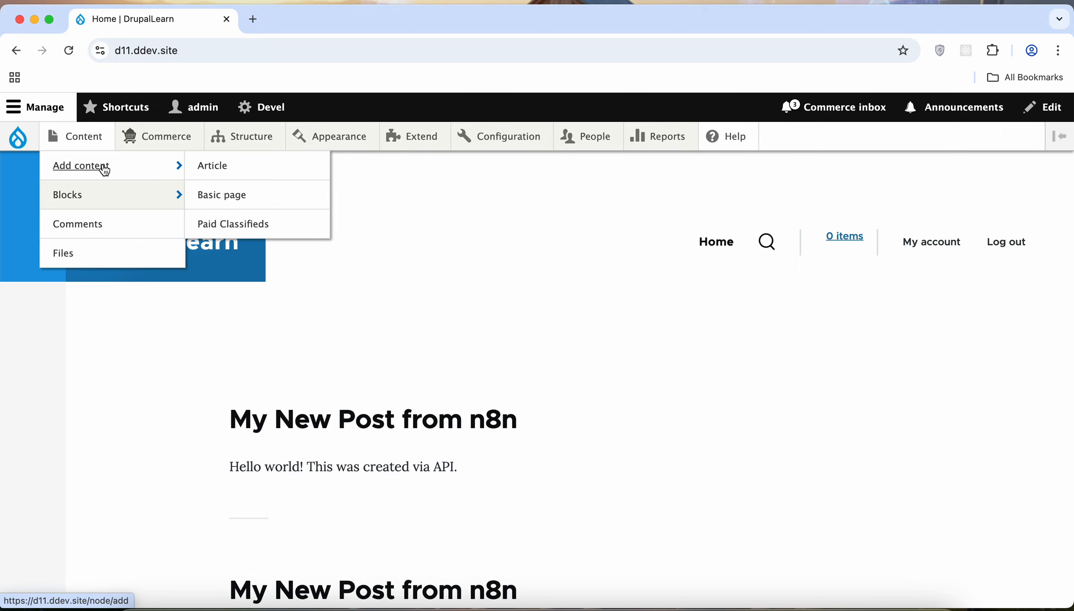
{"action": "left_click", "coordinate": [258, 224]}
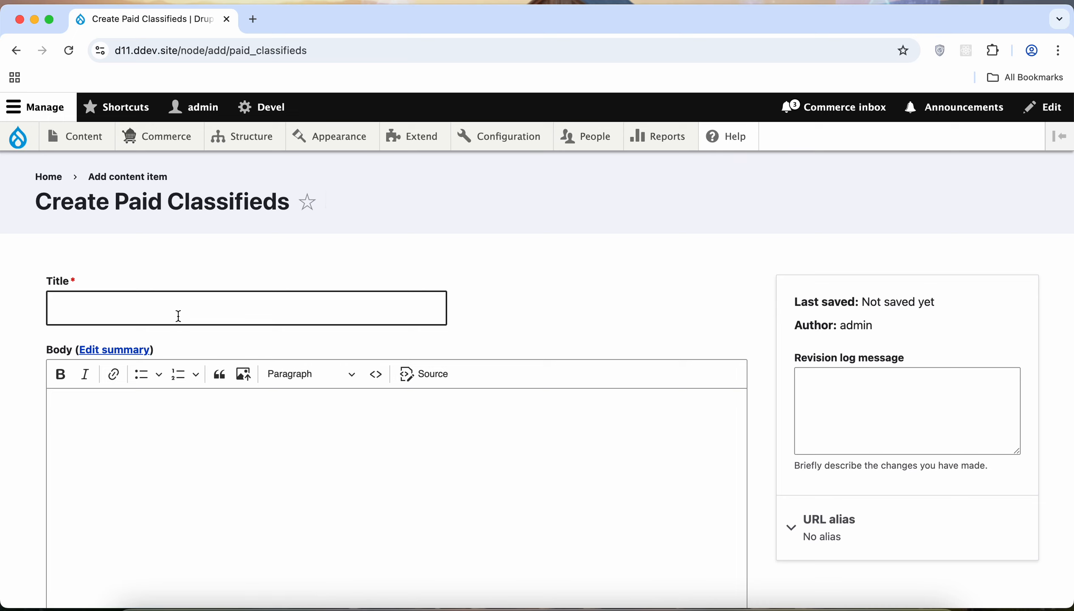
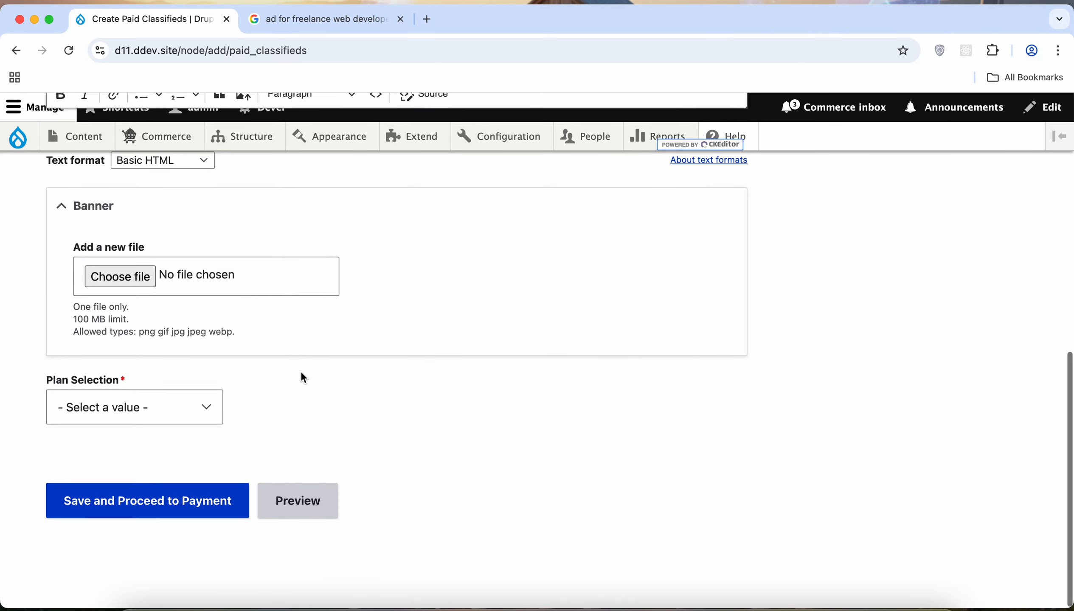
Step: Choose the "60 Days Listing - 1.00 USD" plan for the classified, then save it and proceed to payment
{"action": "left_click", "coordinate": [156, 409]}
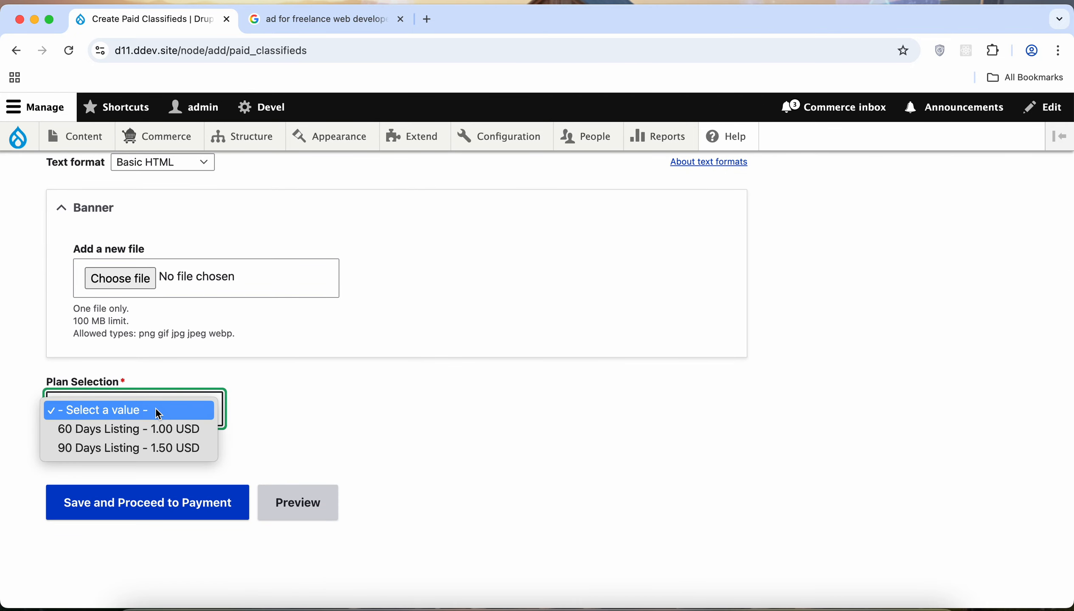
{"action": "left_click", "coordinate": [150, 435]}
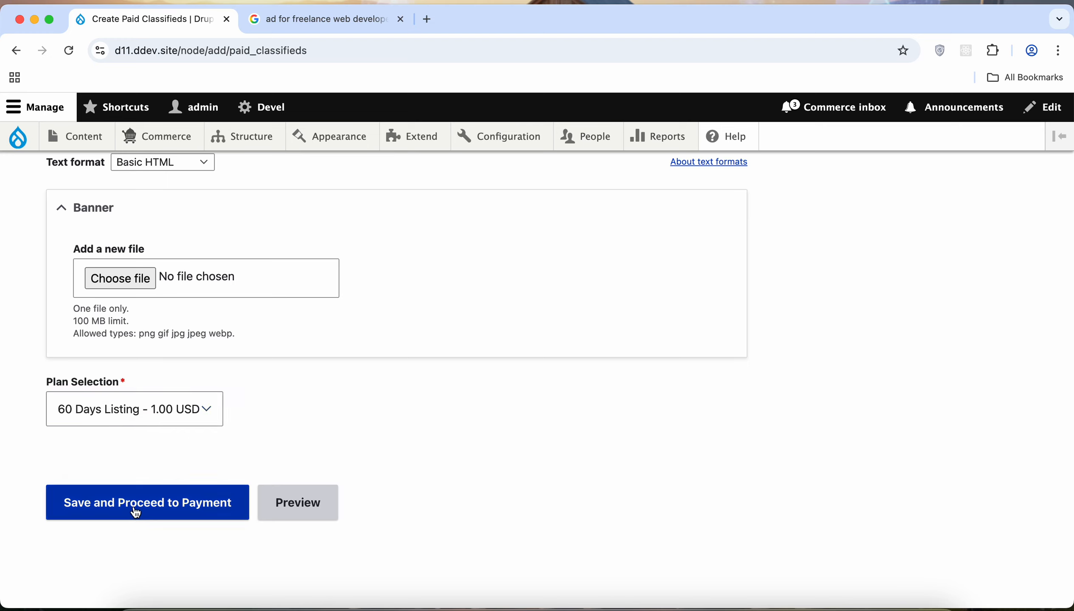
{"action": "left_click", "coordinate": [175, 513]}
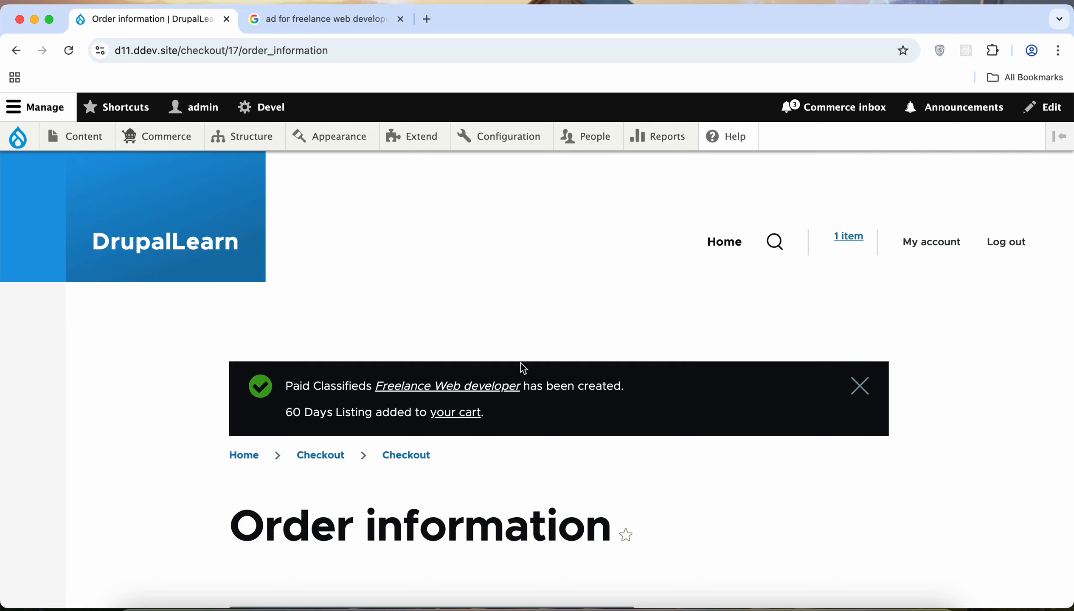
Step: Open the shopping cart from the order information page and review the listing item in it
{"action": "left_click", "coordinate": [841, 244]}
{"action": "left_click", "coordinate": [855, 402]}
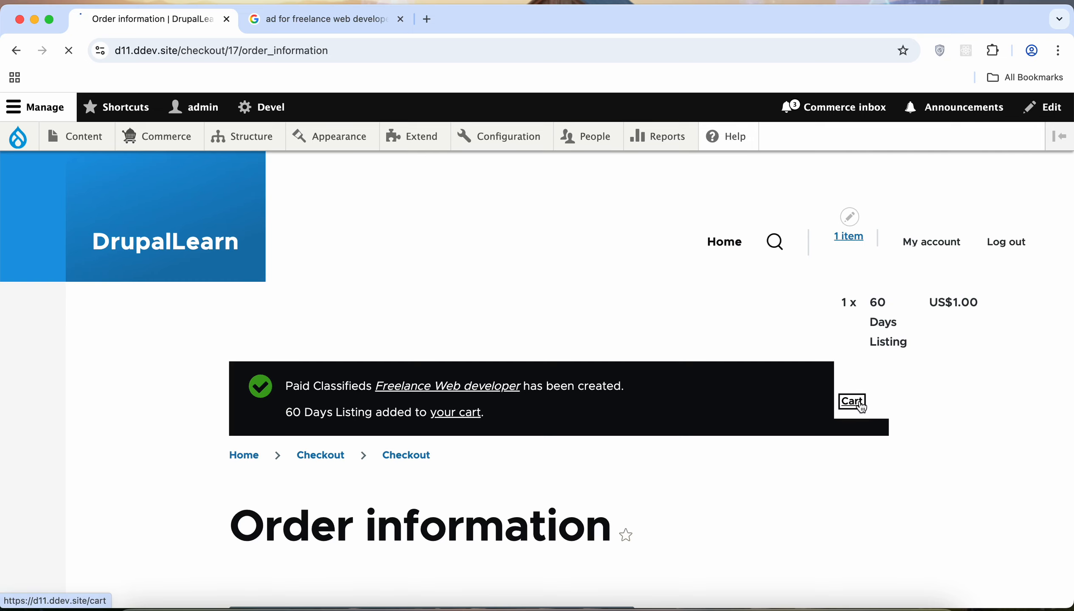
{"action": "scroll", "coordinate": [515, 261], "scroll_direction": "down", "scroll_amount": 5}
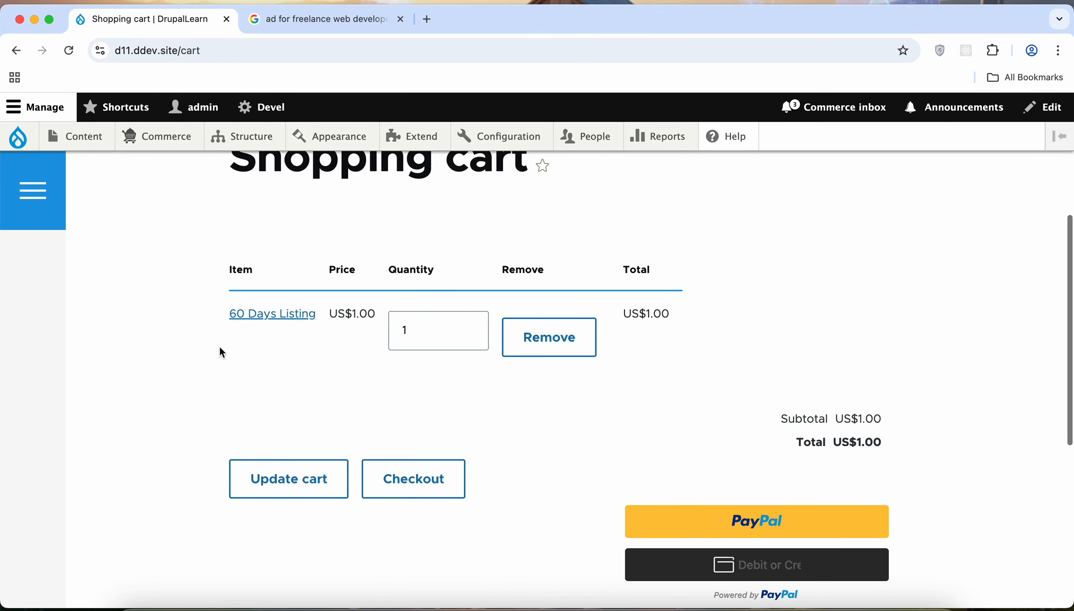
Step: Open the content list in a new tab, close the Google search tab, and check the Freelance Web developer classified's publication status
{"action": "right_click", "coordinate": [93, 146]}
{"action": "left_click", "coordinate": [128, 148]}
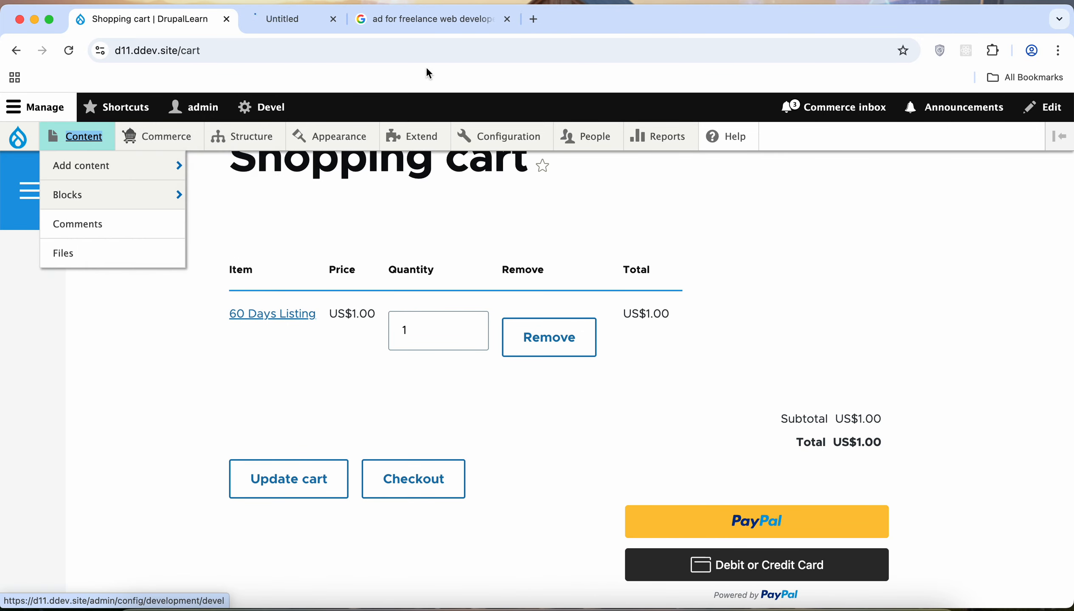
{"action": "left_click", "coordinate": [574, 19]}
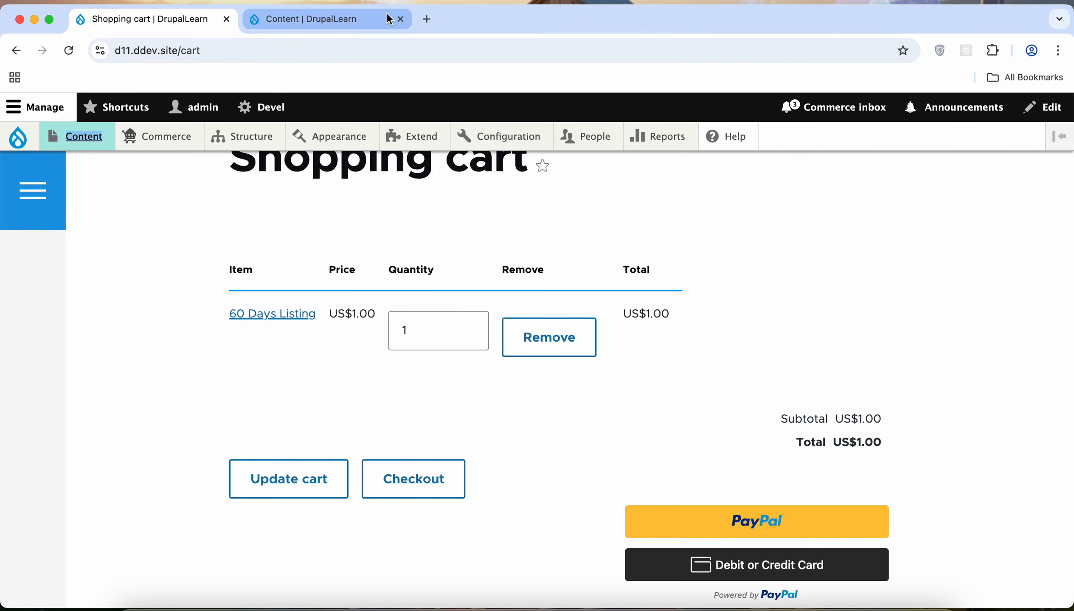
{"action": "left_click", "coordinate": [324, 19]}
{"action": "scroll", "coordinate": [336, 298], "scroll_direction": "down", "scroll_amount": 1}
{"action": "scroll", "coordinate": [336, 300], "scroll_direction": "down", "scroll_amount": 3}
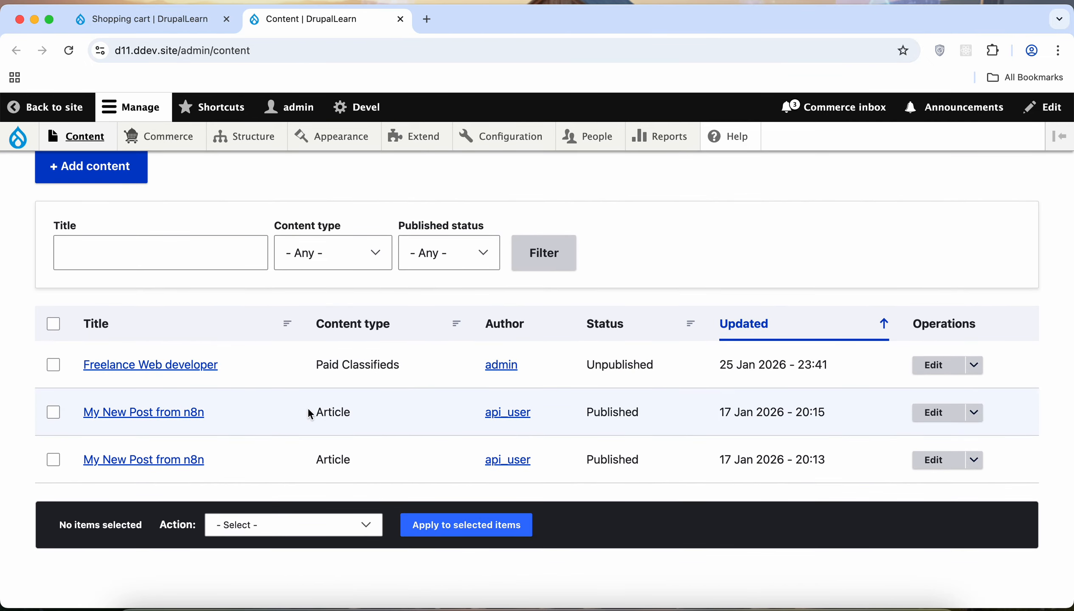
{"action": "double_click", "coordinate": [603, 369]}
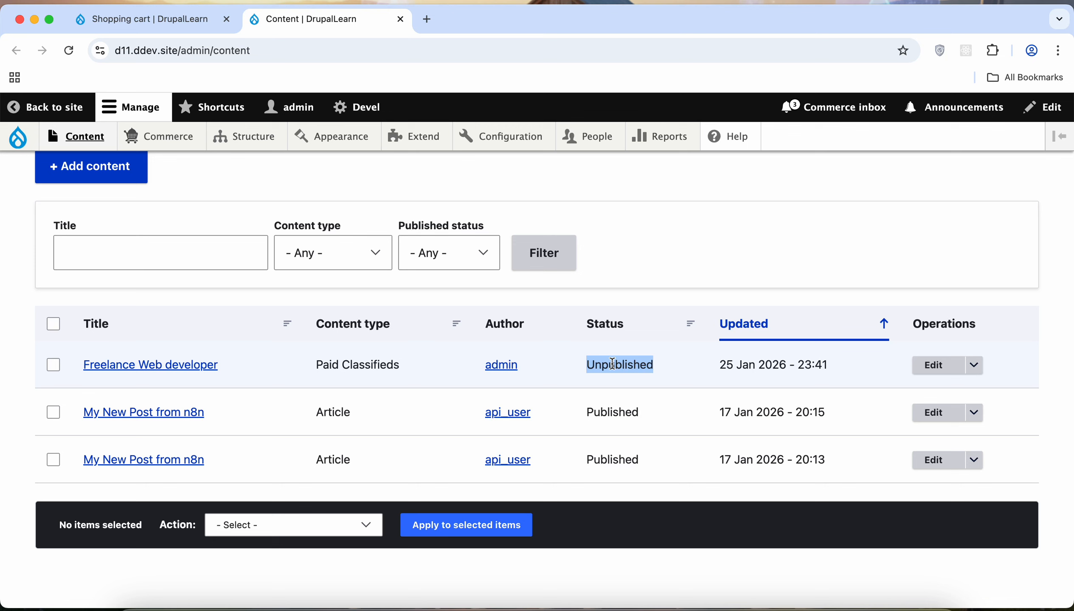
{"action": "left_click", "coordinate": [668, 374]}
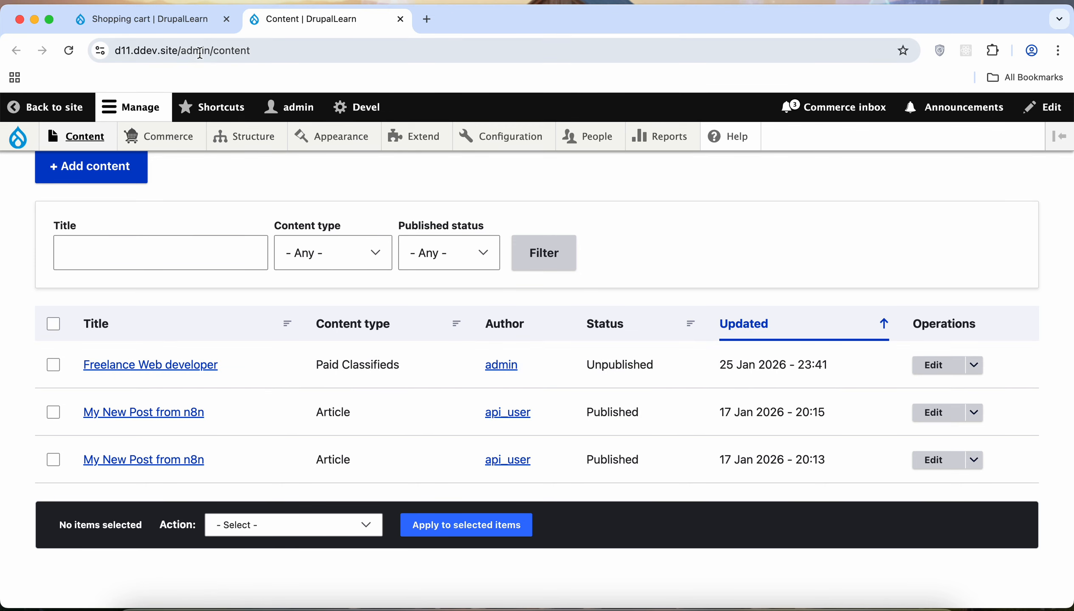
Step: Return to the shopping cart, reload it, and proceed to checkout with the 60 Days Listing
{"action": "left_click", "coordinate": [194, 27]}
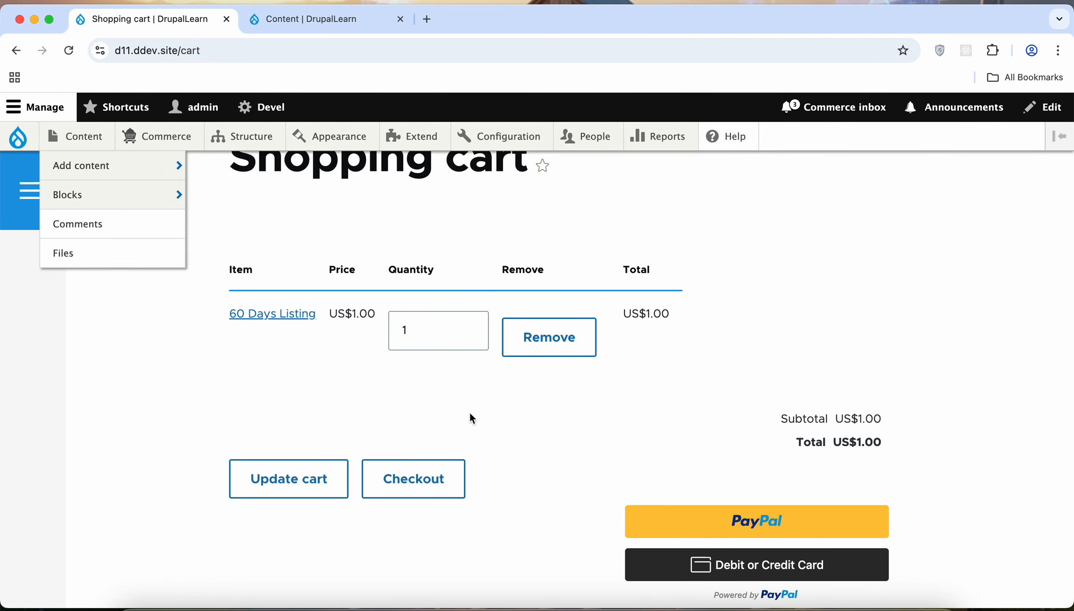
{"action": "left_click", "coordinate": [69, 52]}
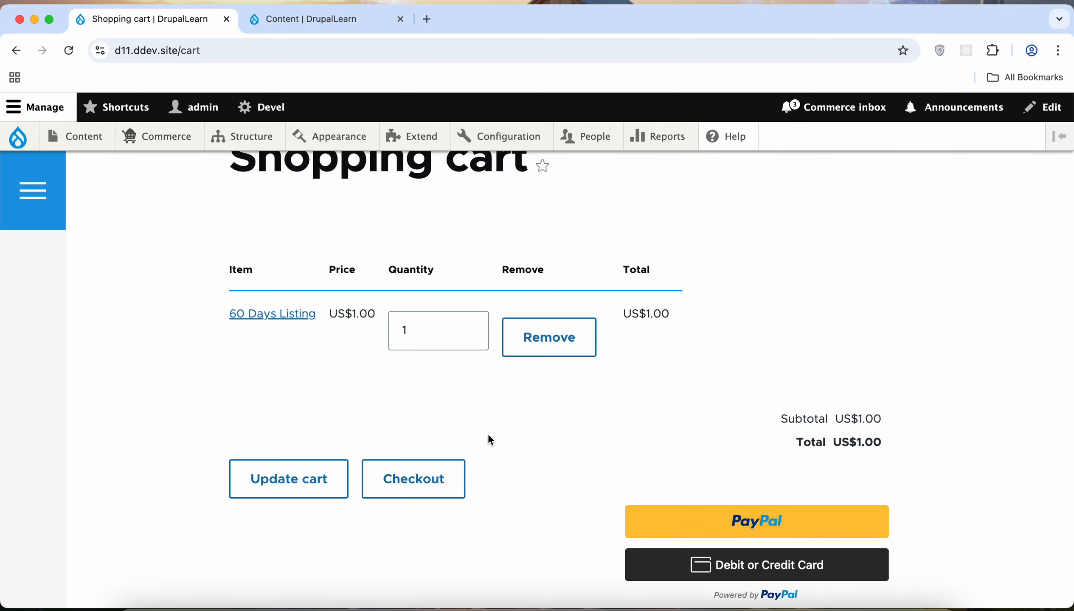
{"action": "left_click", "coordinate": [428, 479]}
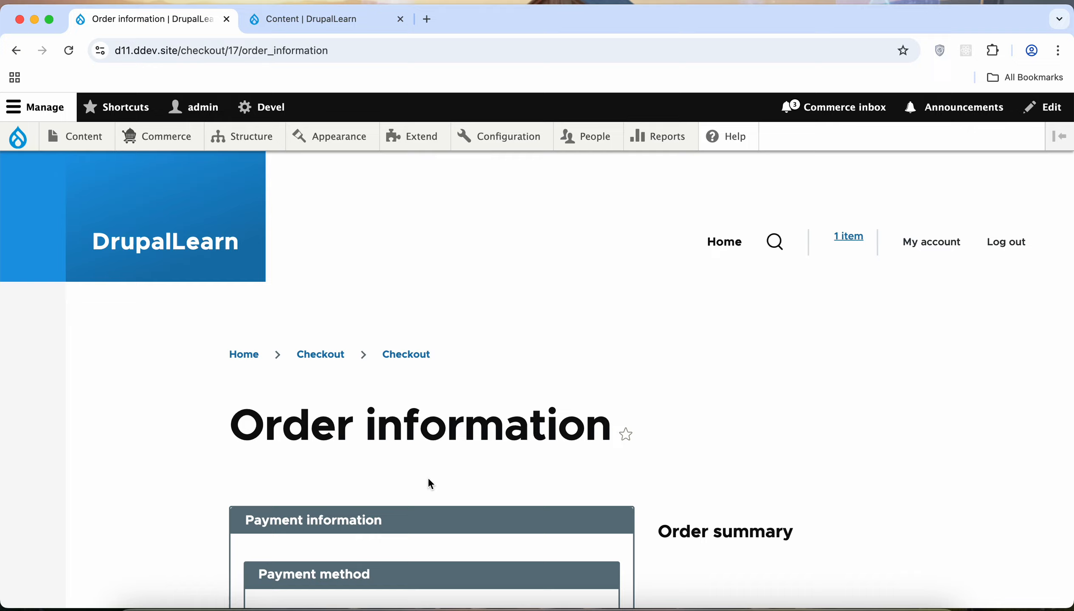
Step: Keep PayPal as the payment method on the order information page and continue to the order review
{"action": "scroll", "coordinate": [428, 477], "scroll_direction": "down", "scroll_amount": 8}
{"action": "scroll", "coordinate": [429, 480], "scroll_direction": "down", "scroll_amount": 1}
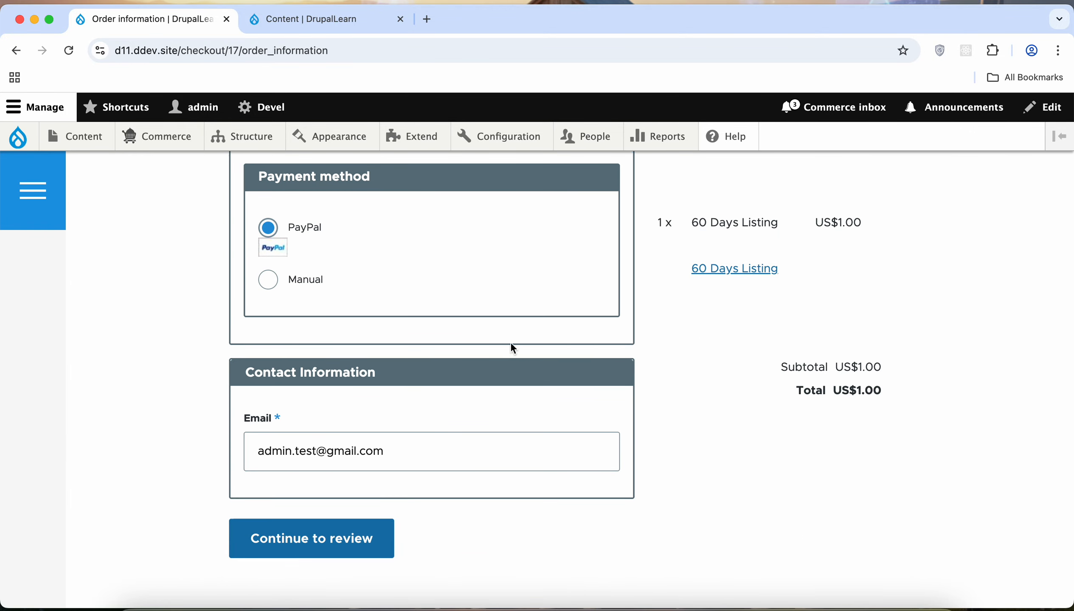
{"action": "left_click", "coordinate": [329, 553]}
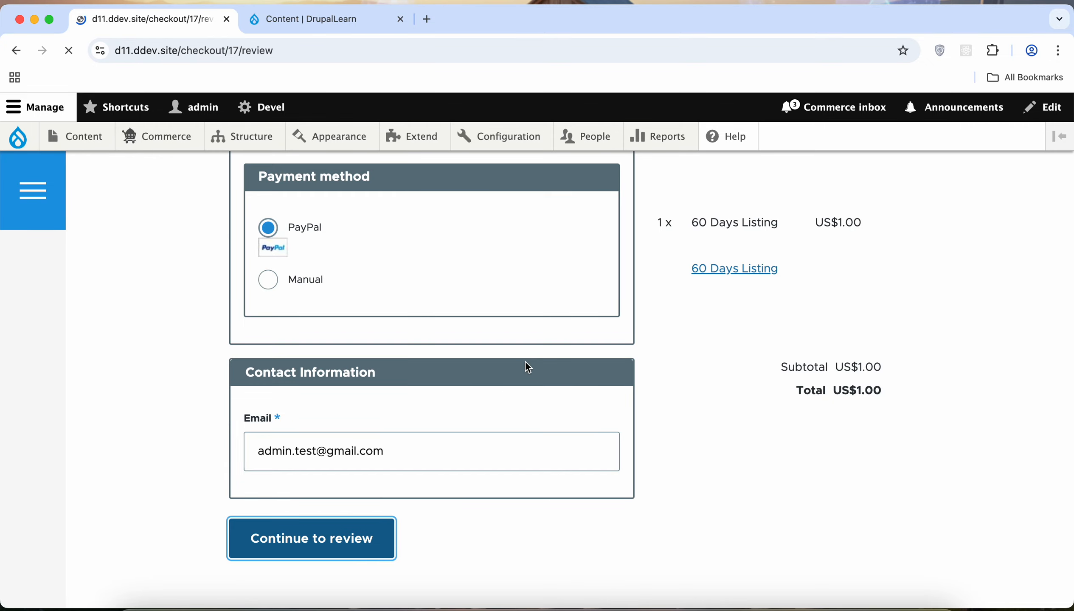
Step: Start the PayPal payment from the order review and log in to the sandbox account by entering its password
{"action": "scroll", "coordinate": [525, 362], "scroll_direction": "down", "scroll_amount": 9}
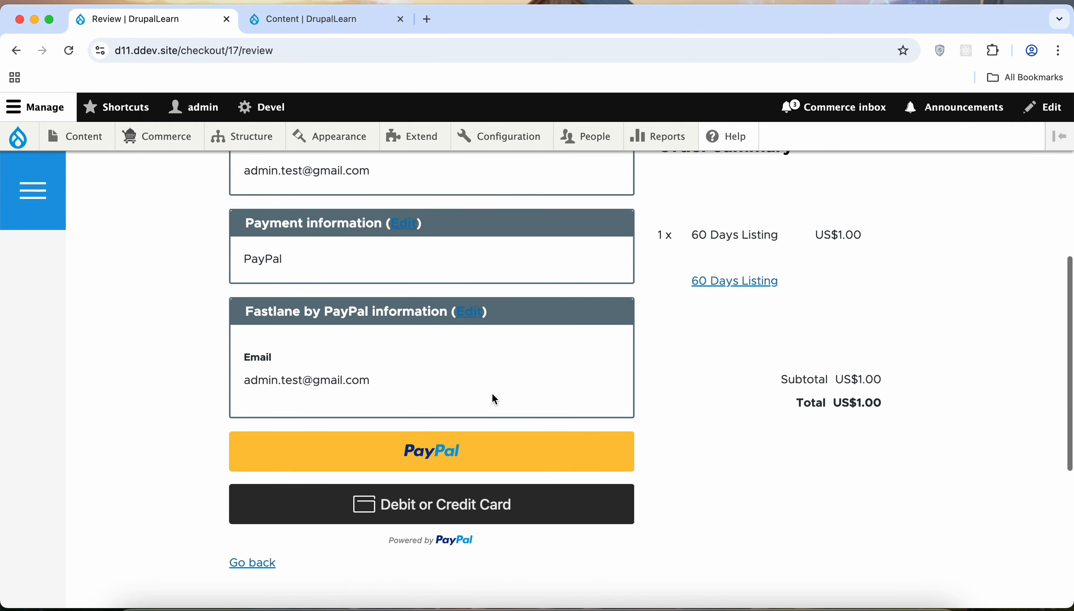
{"action": "left_click", "coordinate": [441, 461]}
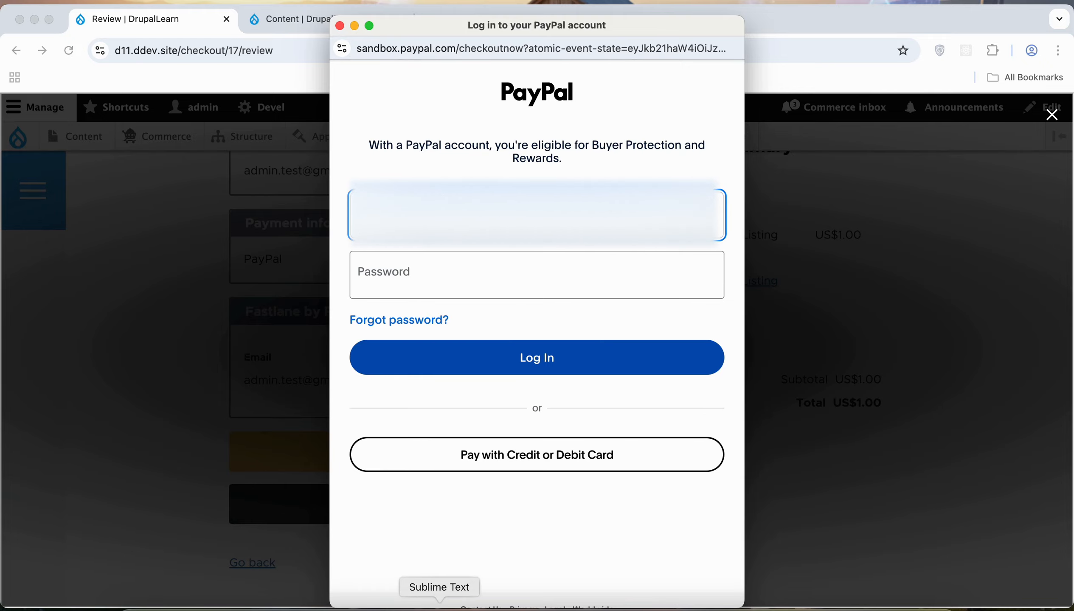
{"action": "left_click", "coordinate": [440, 608]}
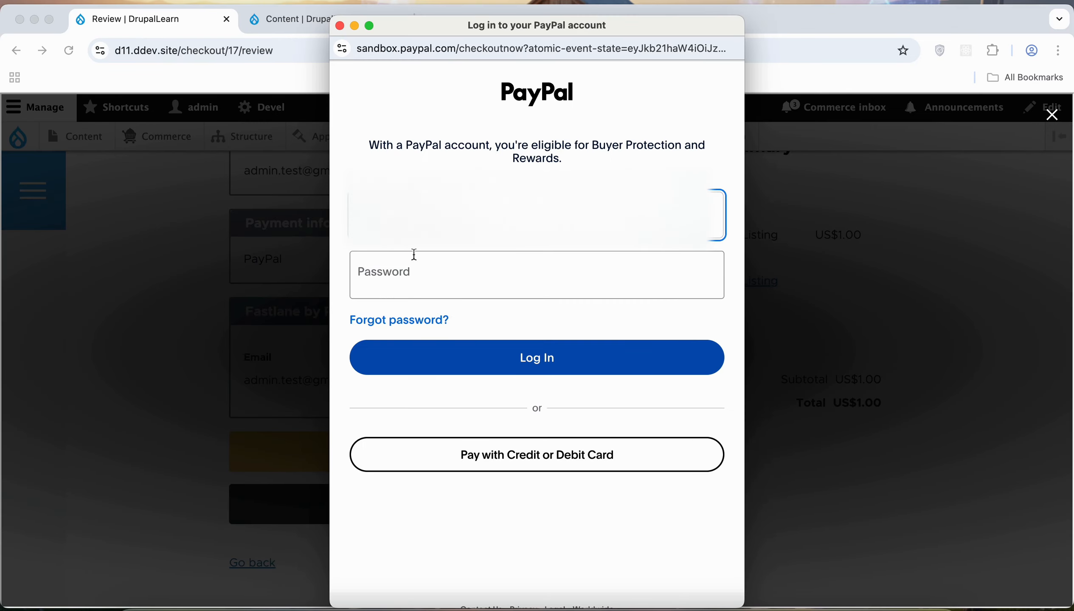
{"action": "left_click", "coordinate": [411, 260]}
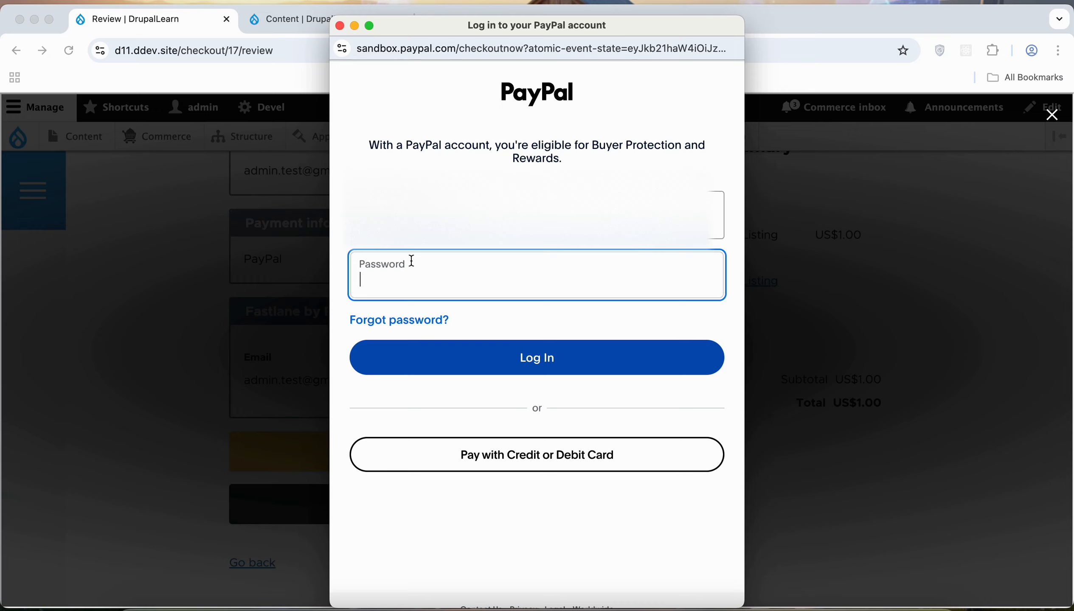
{"action": "key", "text": "super+v"}
{"action": "left_click", "coordinate": [515, 363]}
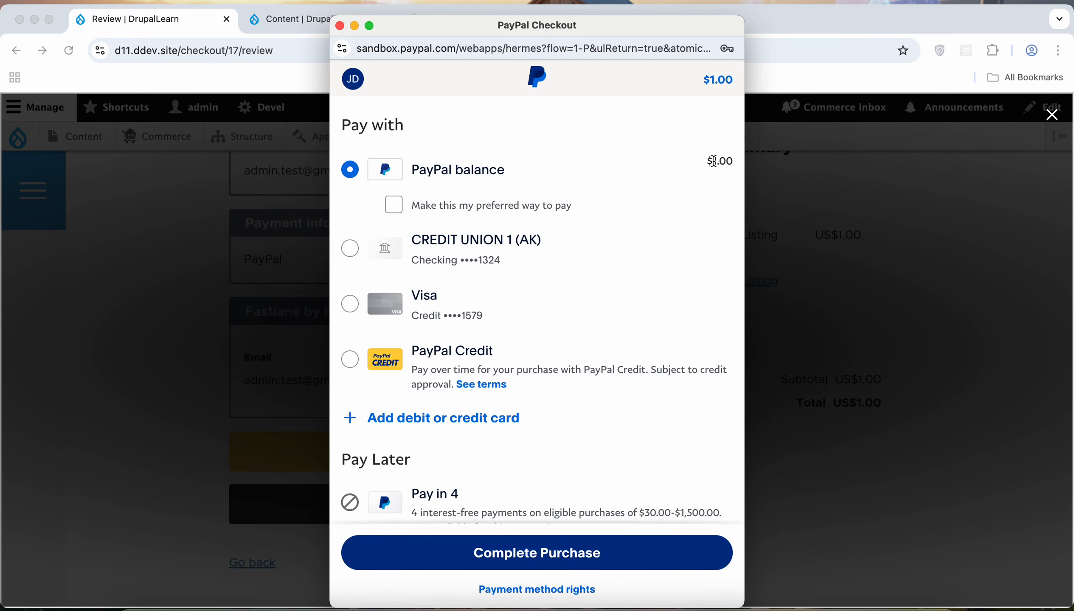
Step: Complete the PayPal purchase using the PayPal balance and review the order summary on the completion page
{"action": "scroll", "coordinate": [562, 348], "scroll_direction": "down", "scroll_amount": 3}
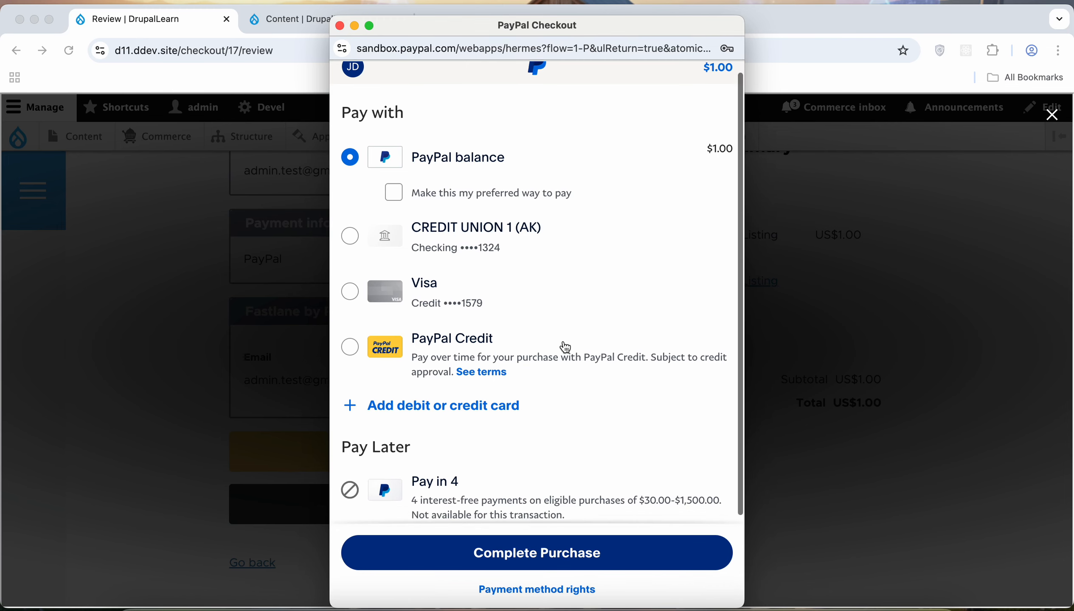
{"action": "left_click", "coordinate": [515, 538]}
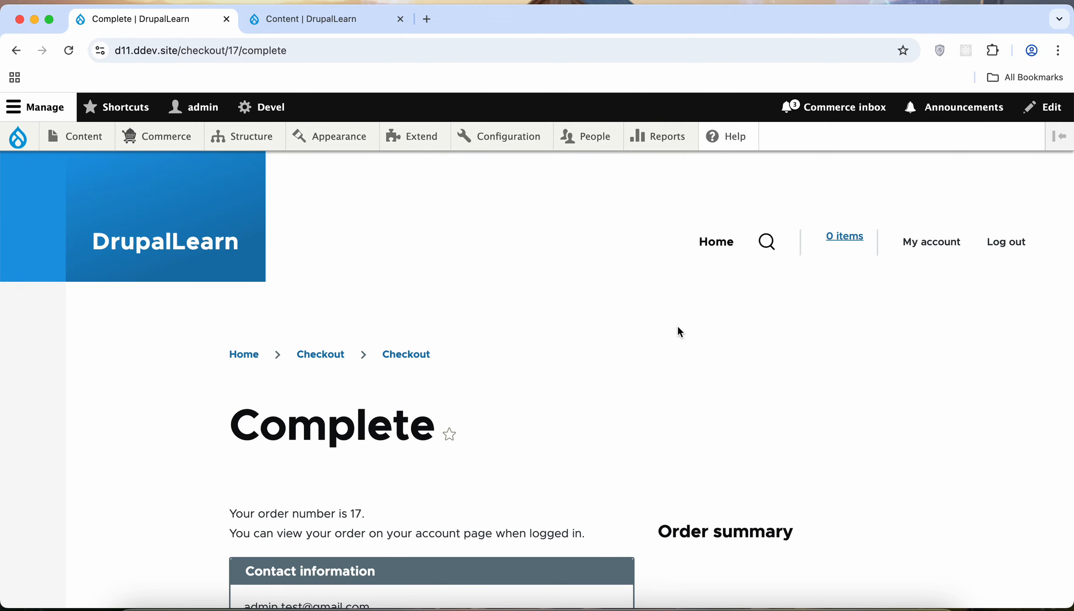
{"action": "scroll", "coordinate": [680, 331], "scroll_direction": "down", "scroll_amount": 5}
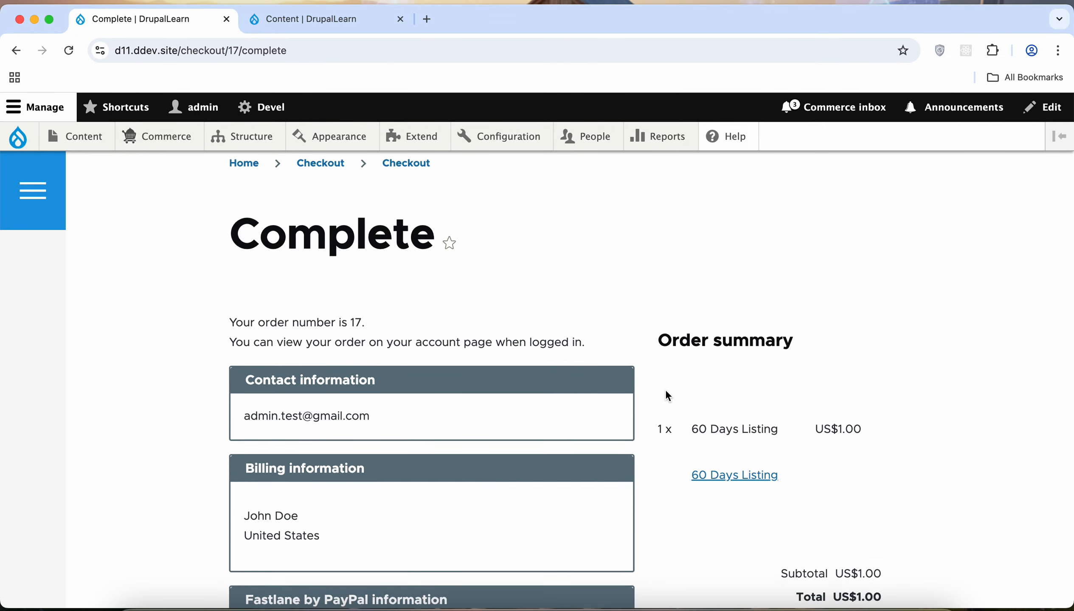
Step: Review the order confirmation details and reload the content list to check the publication status of the Freelance Web developer listing
{"action": "scroll", "coordinate": [664, 395], "scroll_direction": "down", "scroll_amount": 4}
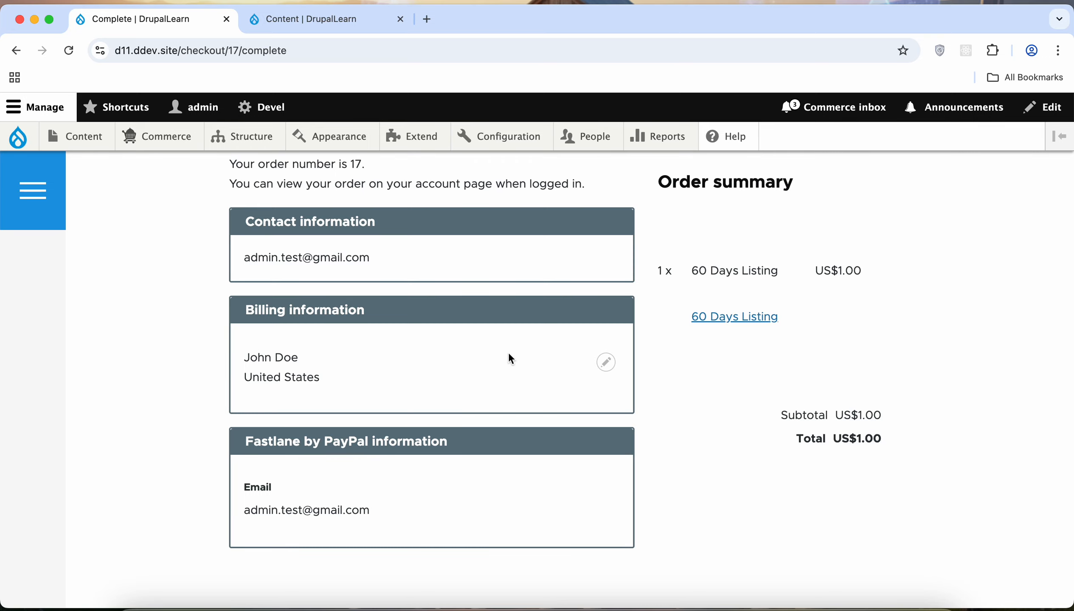
{"action": "scroll", "coordinate": [543, 376], "scroll_direction": "up", "scroll_amount": 3}
{"action": "scroll", "coordinate": [543, 380], "scroll_direction": "up", "scroll_amount": 2}
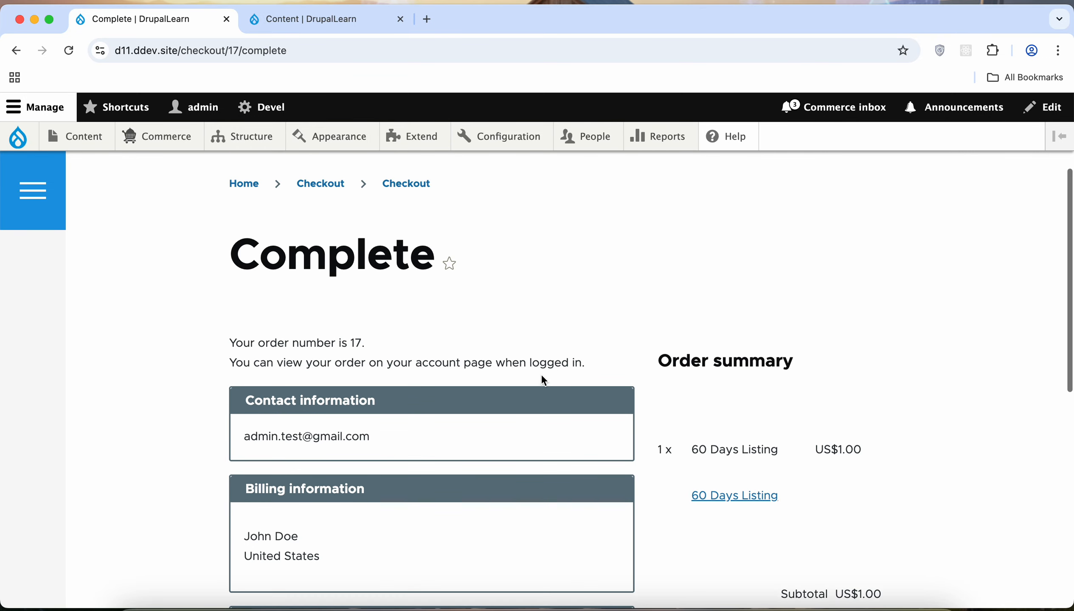
{"action": "left_click", "coordinate": [300, 17]}
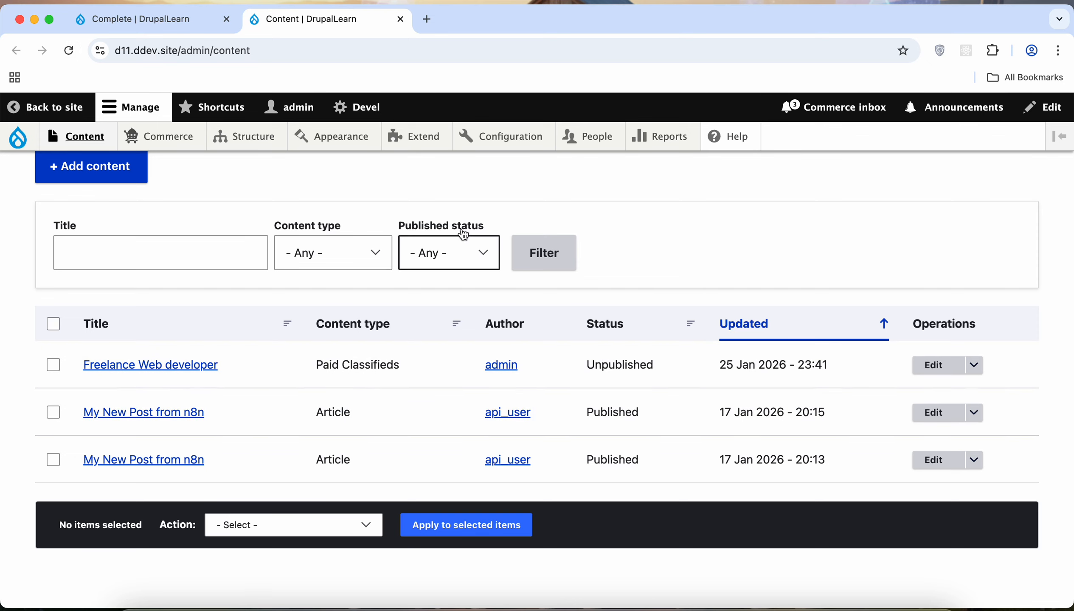
{"action": "left_click", "coordinate": [79, 54]}
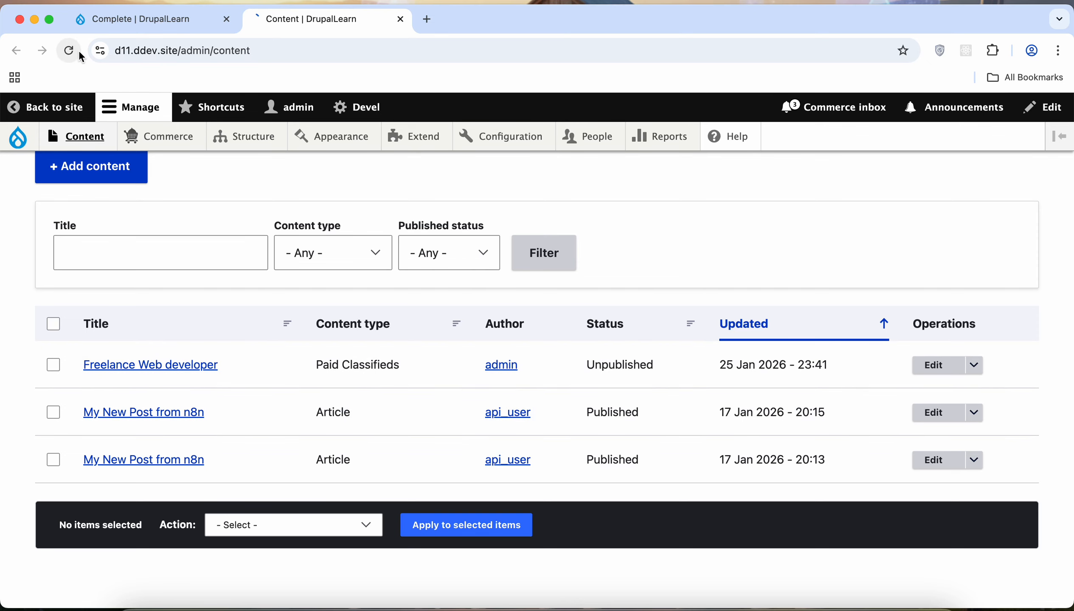
Step: Open the Freelance Web developer listing and load its address, d11.ddev.site/node/27, in a new incognito window
{"action": "left_click", "coordinate": [183, 367]}
{"action": "left_click", "coordinate": [343, 54]}
{"action": "key", "text": "super+c"}
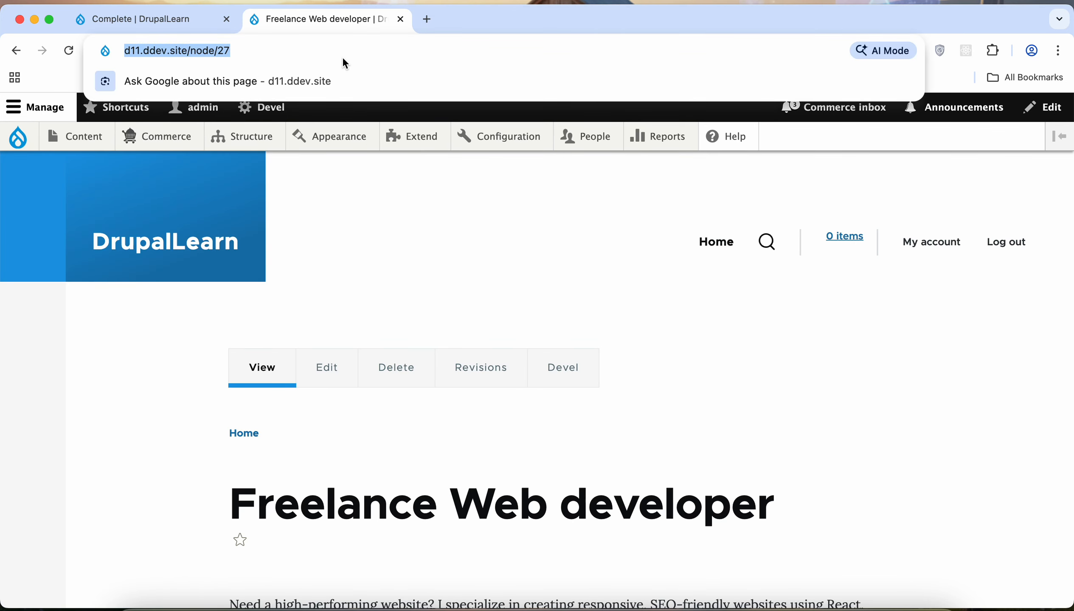
{"action": "left_click", "coordinate": [1058, 50]}
{"action": "left_click", "coordinate": [934, 159]}
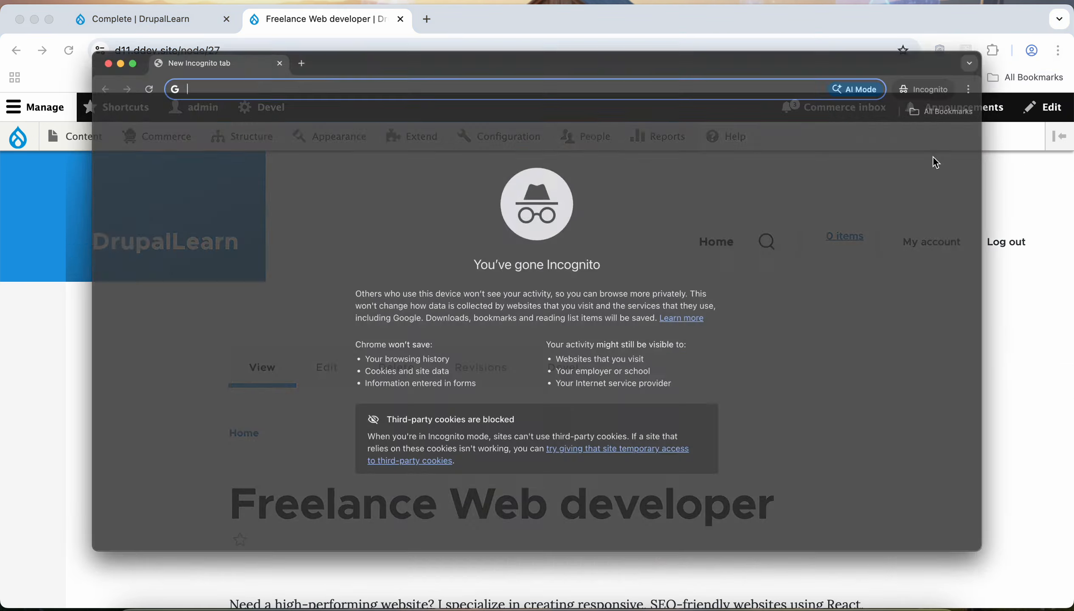
{"action": "key", "text": "super+v"}
{"action": "key", "text": "Return"}
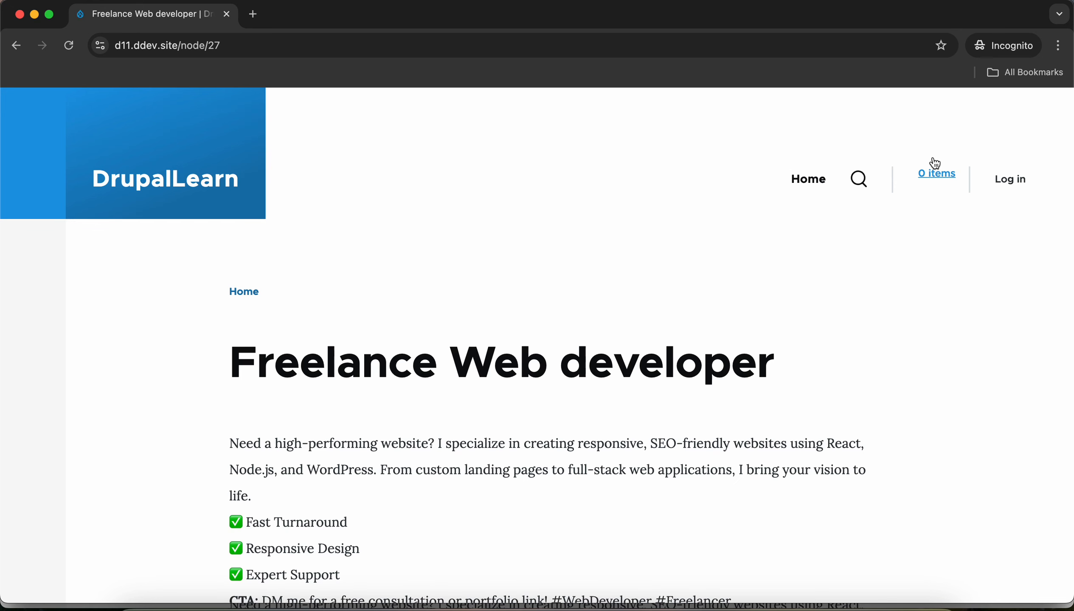
Step: Read through the Freelance Web developer listing as an anonymous visitor and close the incognito window
{"action": "scroll", "coordinate": [769, 341], "scroll_direction": "down", "scroll_amount": 5}
{"action": "scroll", "coordinate": [770, 341], "scroll_direction": "down", "scroll_amount": 2}
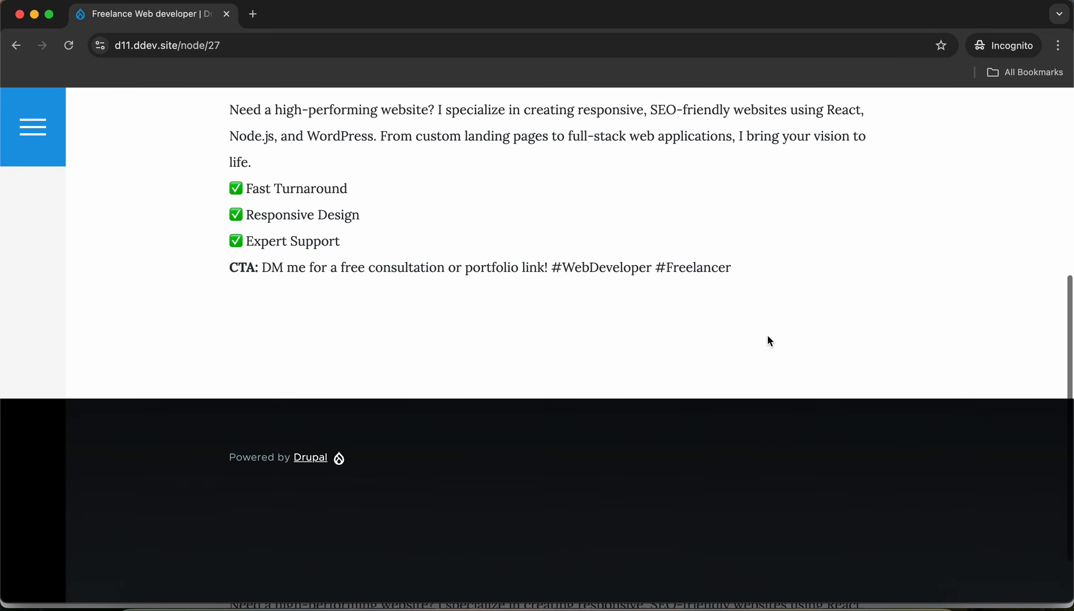
{"action": "scroll", "coordinate": [770, 341], "scroll_direction": "up", "scroll_amount": 5}
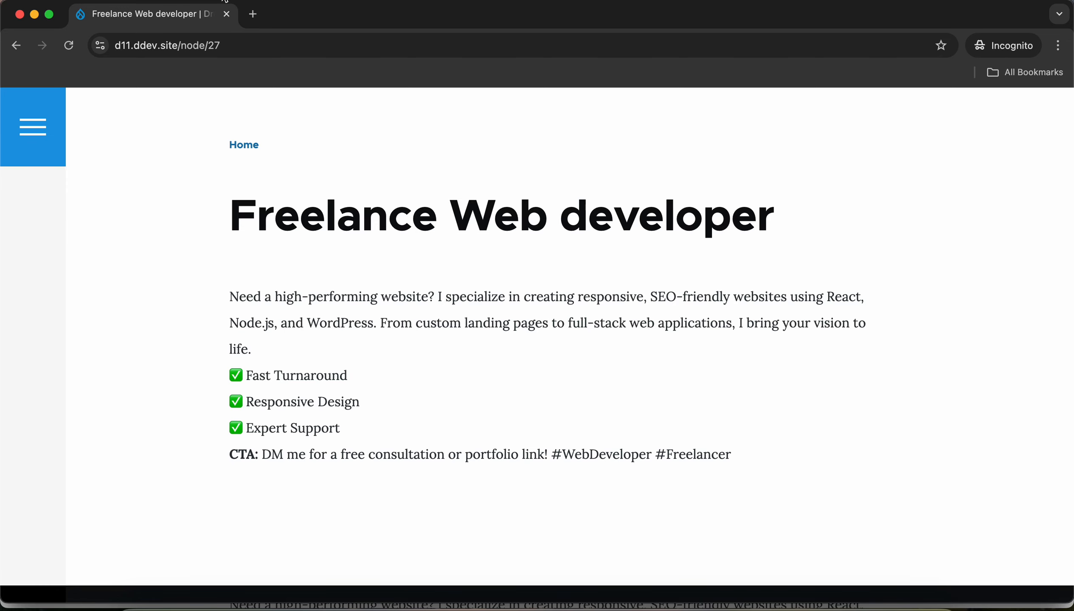
{"action": "left_click", "coordinate": [226, 14]}
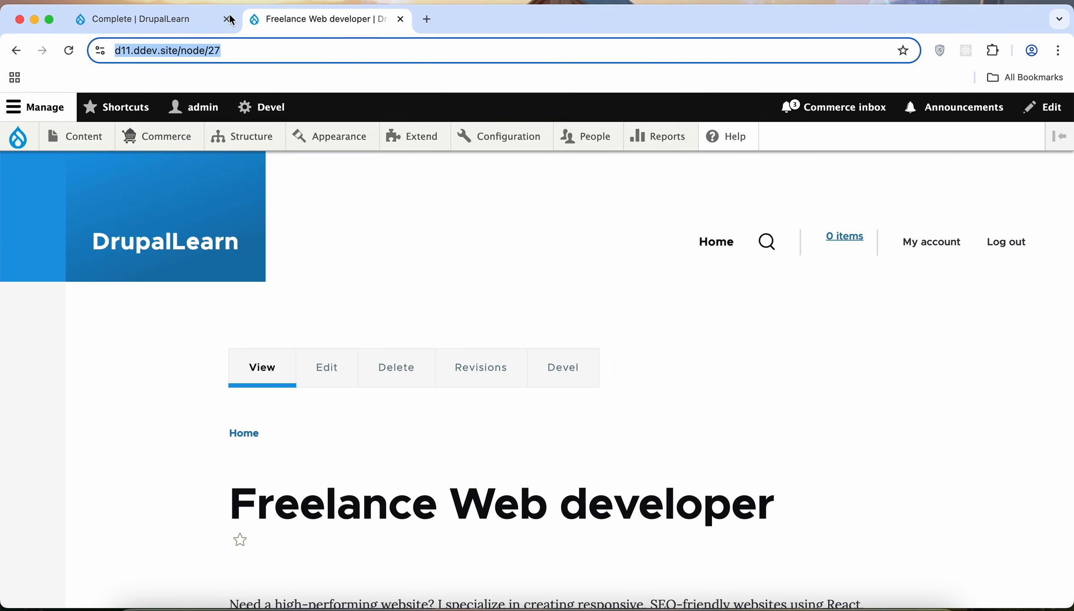
Step: Check the plan selection and publication status in the listing's edit form, and return to its view page without saving
{"action": "left_click", "coordinate": [405, 270]}
{"action": "mouse_move", "coordinate": [202, 228]}
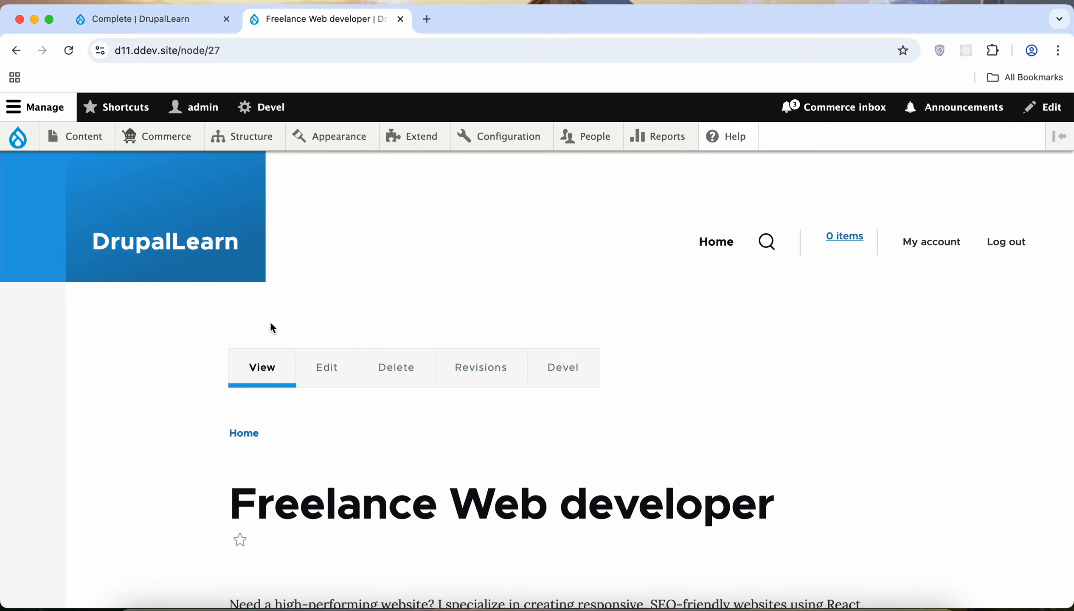
{"action": "left_click", "coordinate": [313, 369]}
{"action": "scroll", "coordinate": [427, 277], "scroll_direction": "down", "scroll_amount": 4}
{"action": "scroll", "coordinate": [426, 279], "scroll_direction": "down", "scroll_amount": 8}
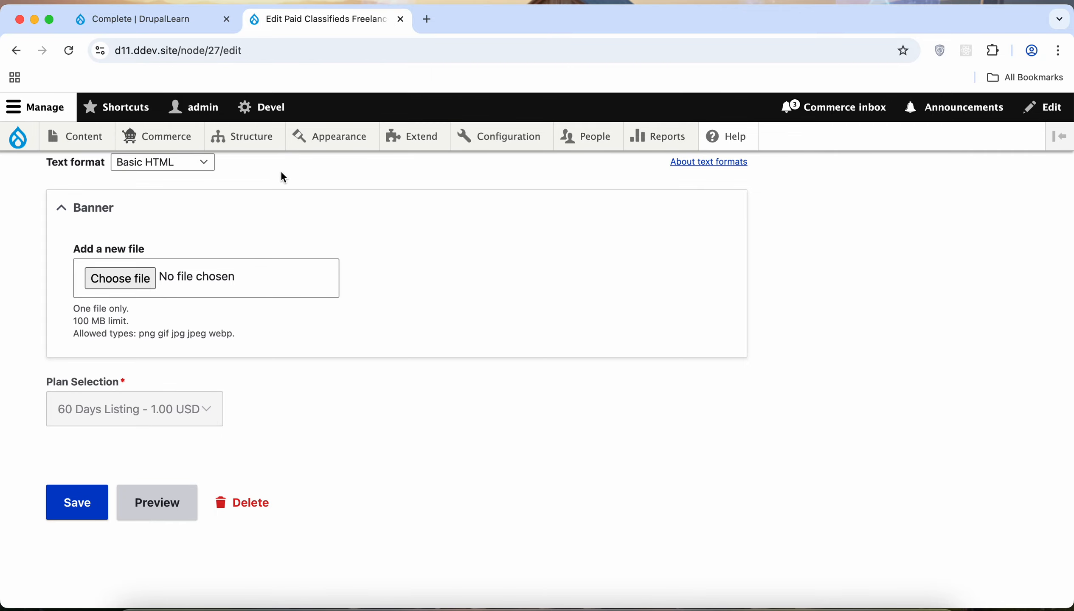
{"action": "scroll", "coordinate": [153, 251], "scroll_direction": "up", "scroll_amount": 15}
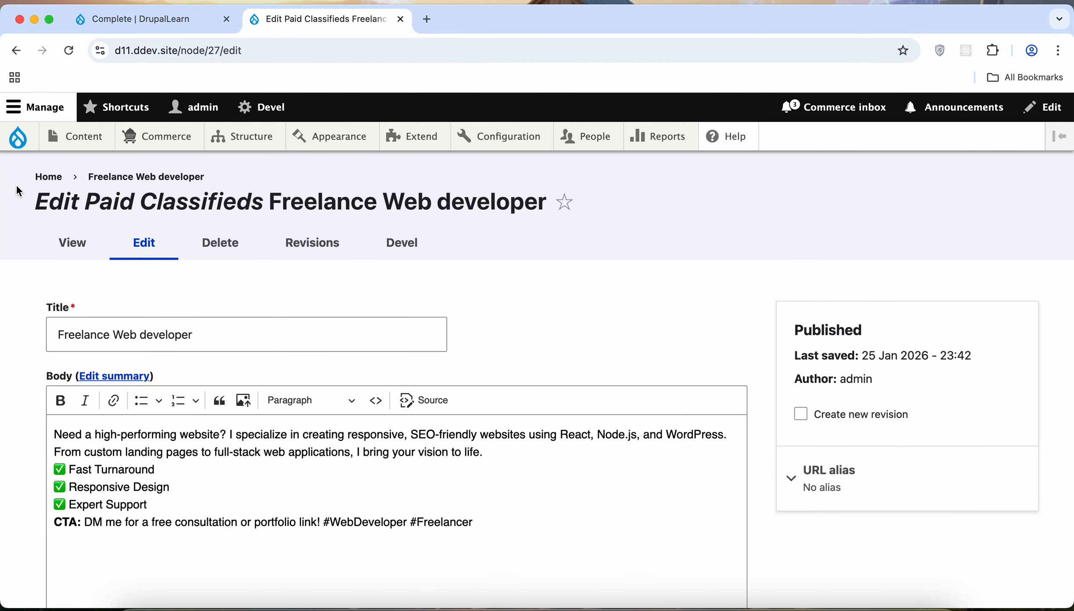
{"action": "left_click", "coordinate": [71, 253]}
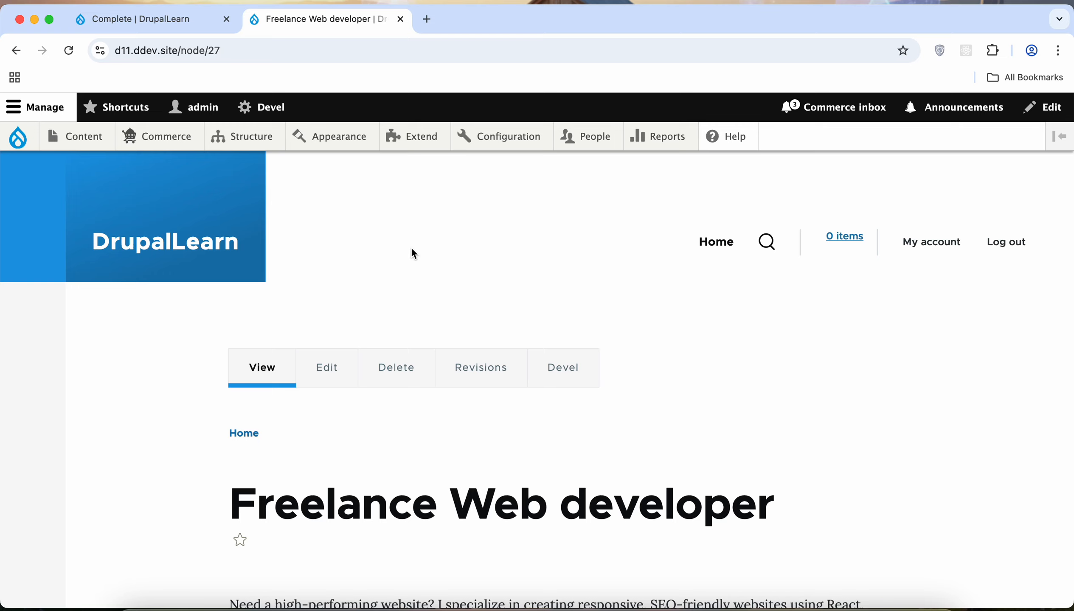